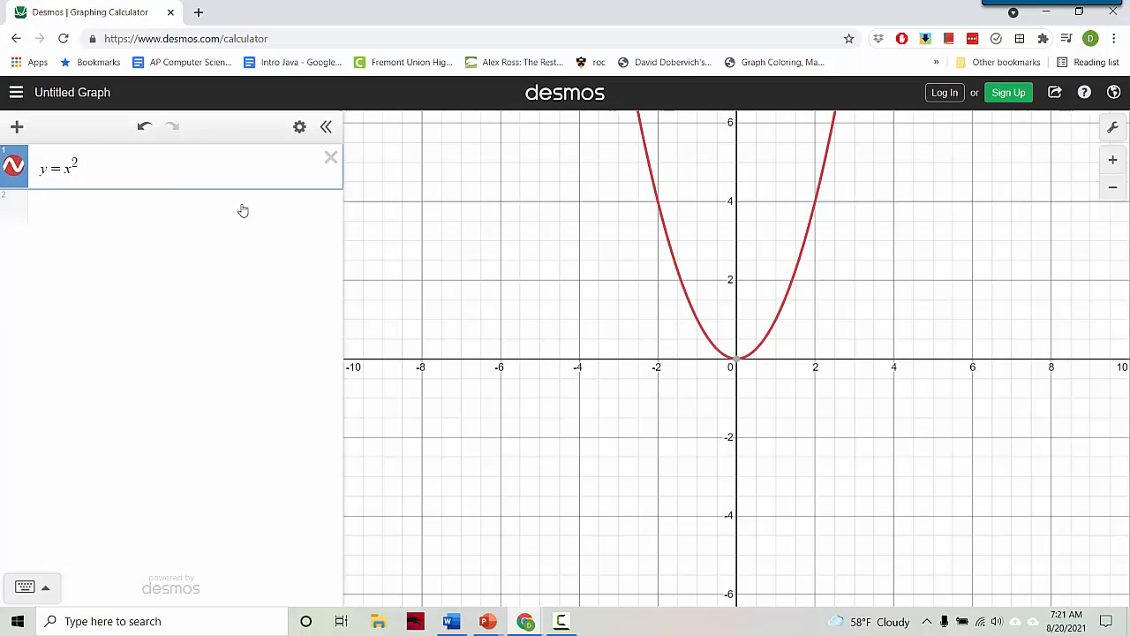
# Start a new empty expression row below the y = x^2 parabola
pyautogui.click(233, 210)
# Graph y = x^4 and zoom in around the origin
pyautogui.write('y = x^4')
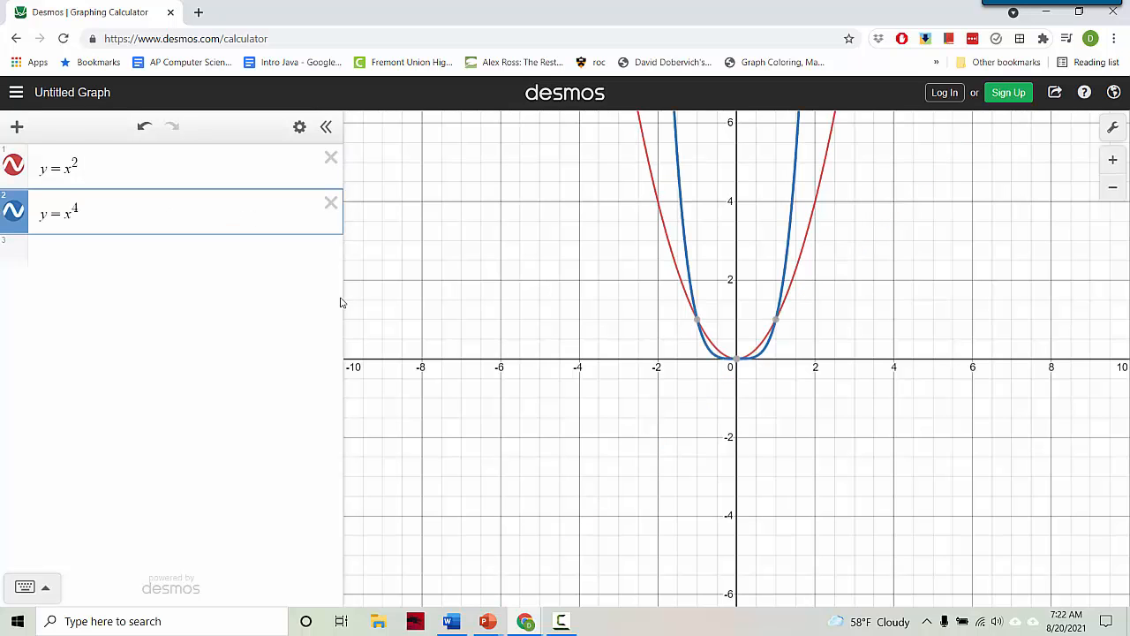
pyautogui.scroll(8, 844, 404)
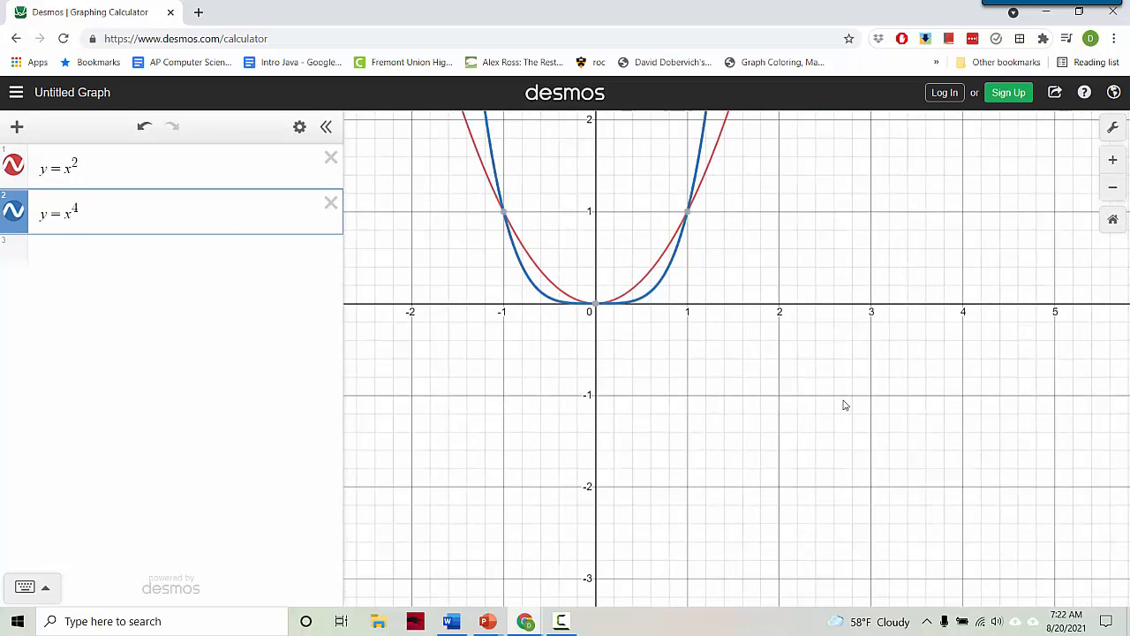
pyautogui.moveTo(873, 419); pyautogui.dragTo(942, 443)
pyautogui.scroll(1, 925, 452)
# Plot the point (1,1) where the curves cross and show its coordinates
pyautogui.click(143, 263)
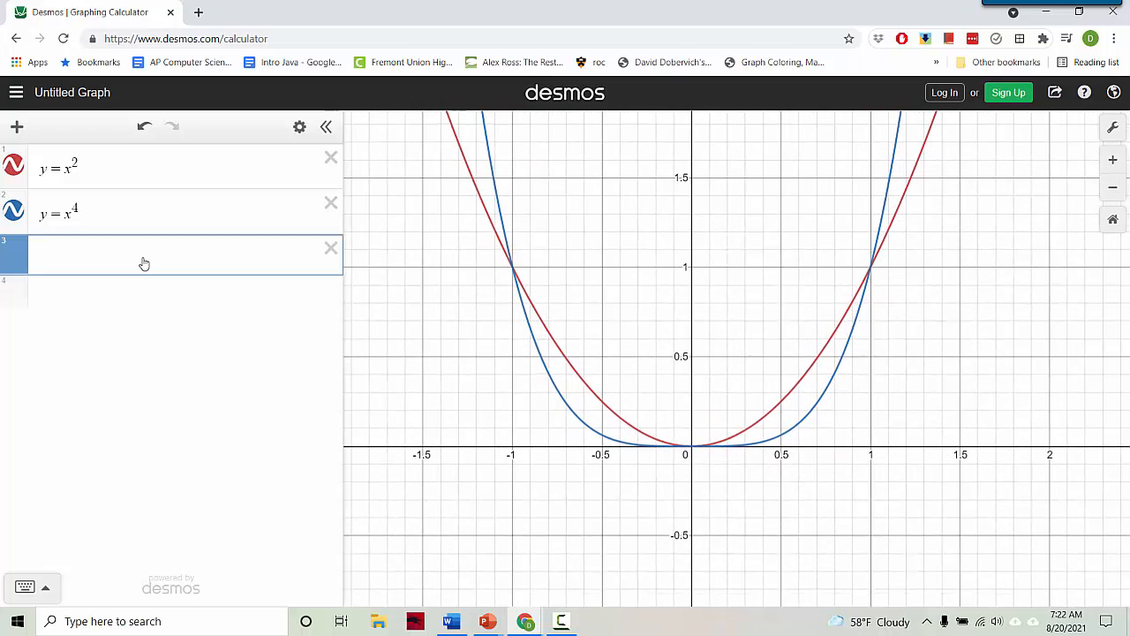
pyautogui.write('(1,1)')
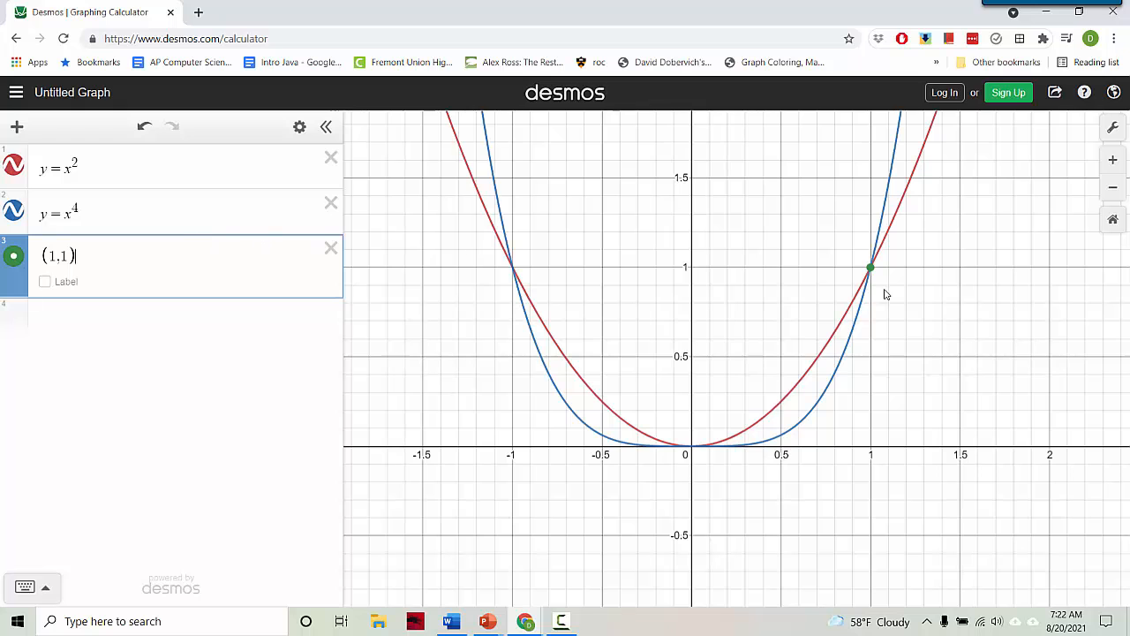
pyautogui.click(870, 269)
pyautogui.scroll(-8, 983, 353)
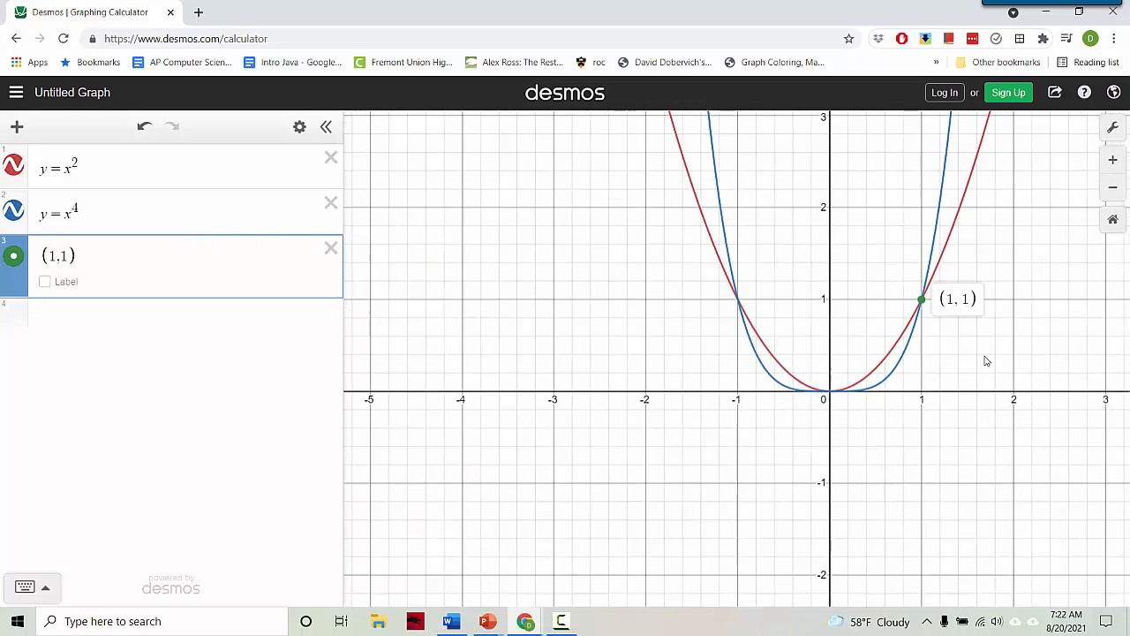
pyautogui.scroll(-6, 1006, 434)
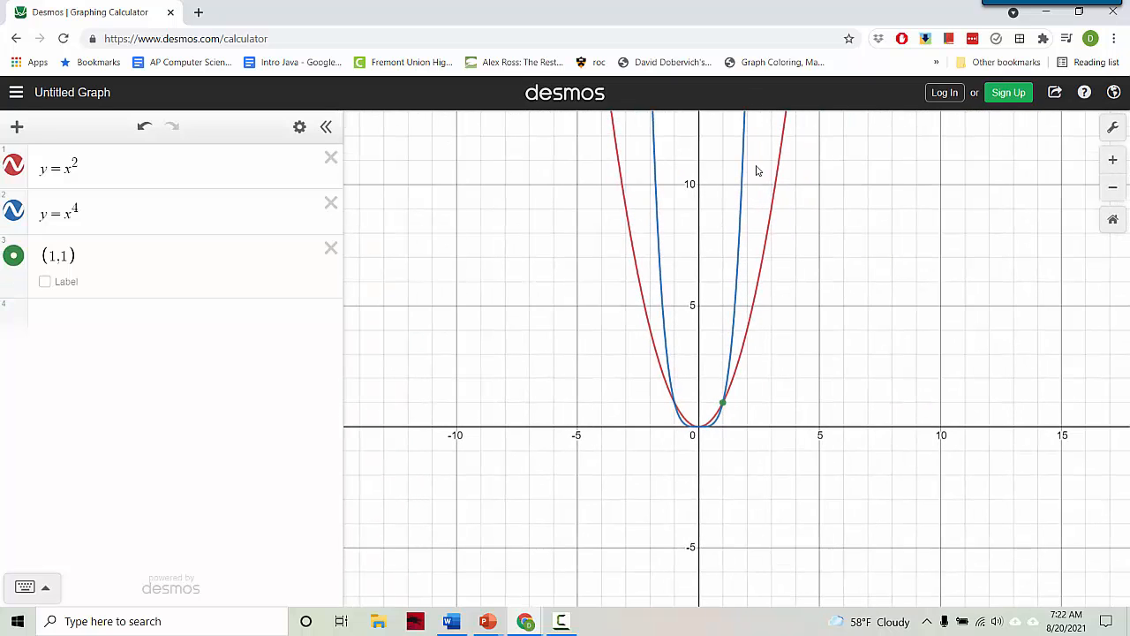
pyautogui.scroll(4, 701, 492)
pyautogui.scroll(5, 701, 492)
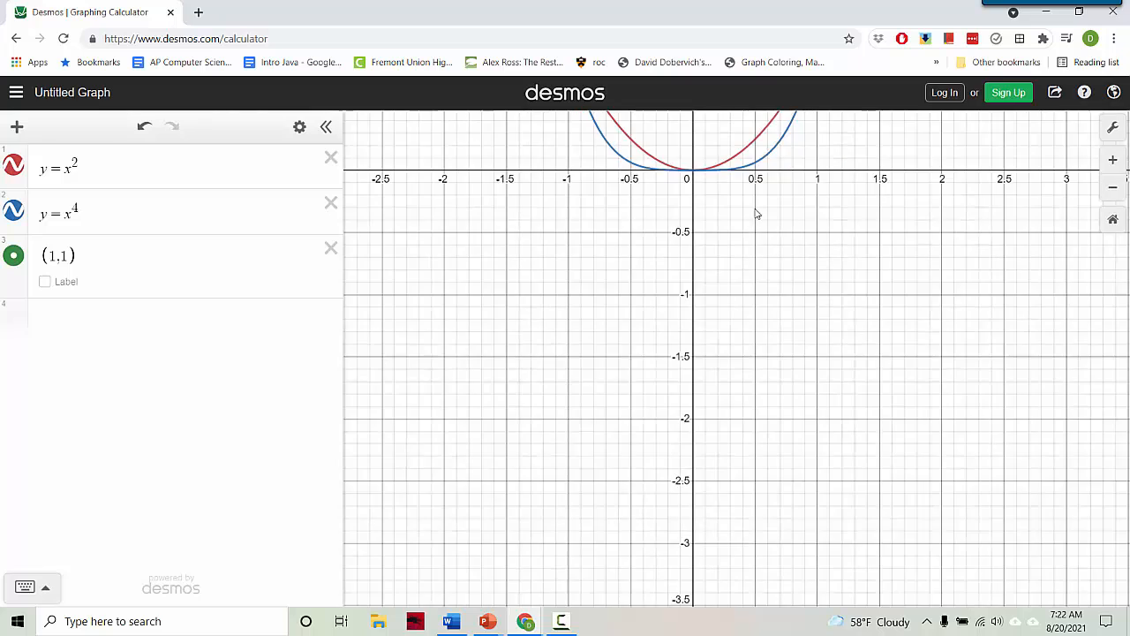
pyautogui.moveTo(756, 212); pyautogui.dragTo(794, 496)
pyautogui.scroll(2, 794, 496)
pyautogui.scroll(2, 794, 496)
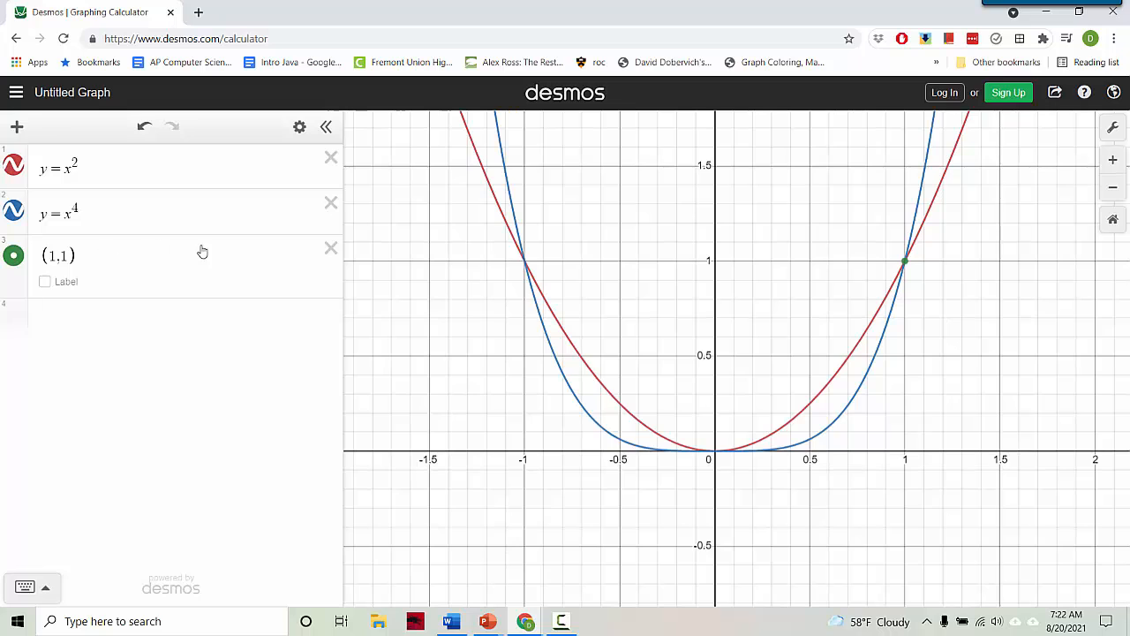
# Delete the x^4 and (1,1) rows and change y = x^2 to y = x^n with an n slider
pyautogui.click(327, 205)
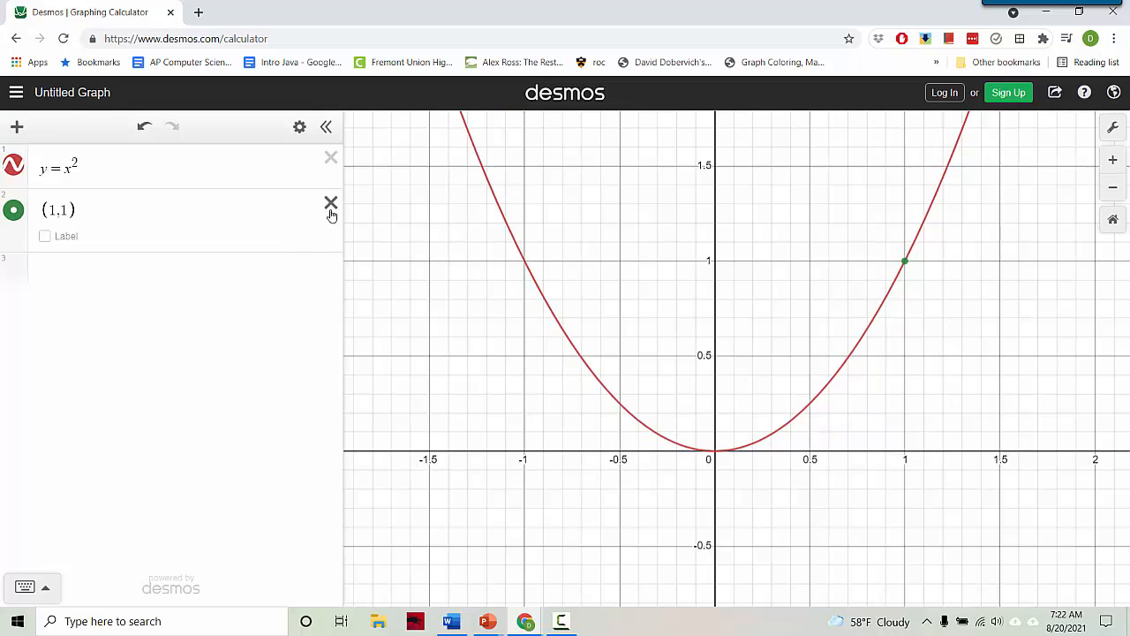
pyautogui.click(330, 205)
pyautogui.click(77, 166)
pyautogui.click(78, 170)
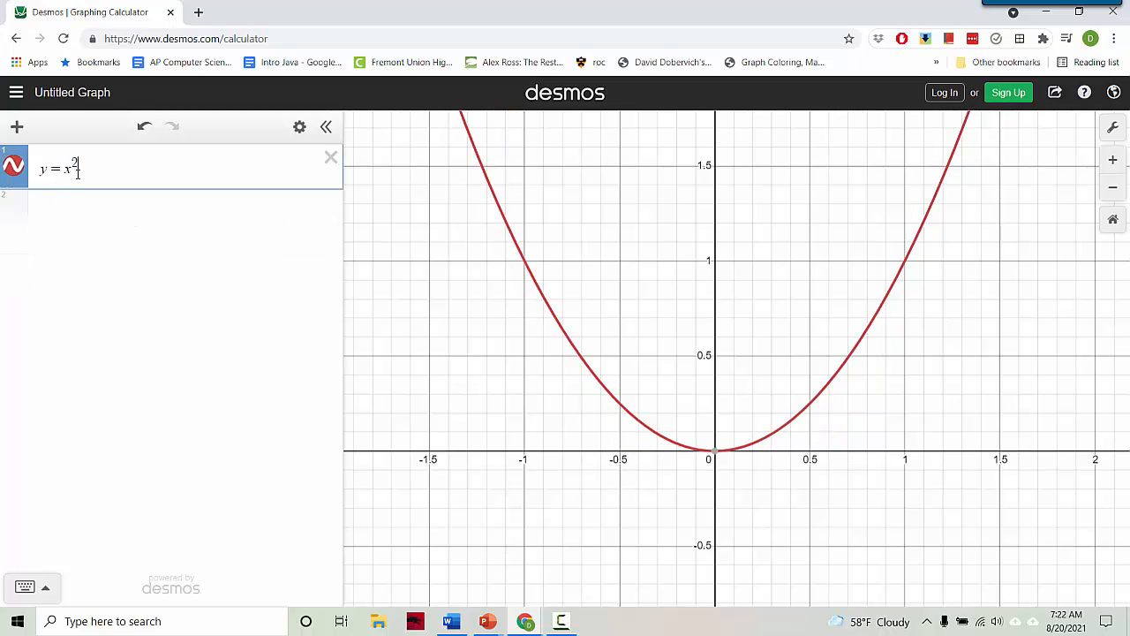
pyautogui.press('BackSpace')
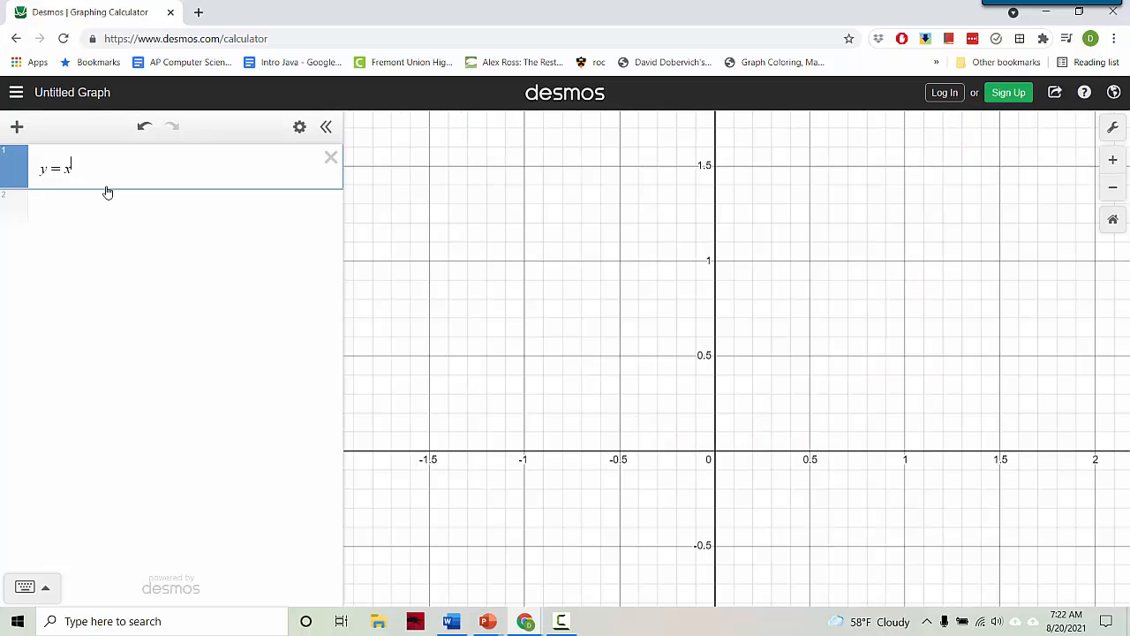
pyautogui.write('n')
pyautogui.click(98, 195)
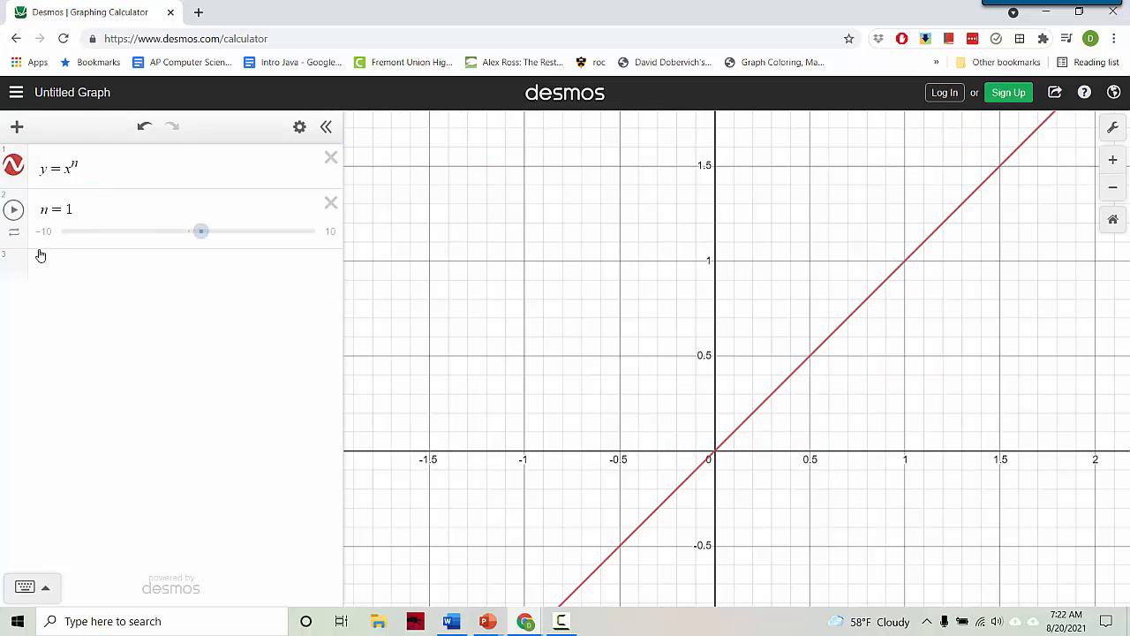
# Set the n slider range to 2–20 with step 2, then sweep it
pyautogui.click(47, 235)
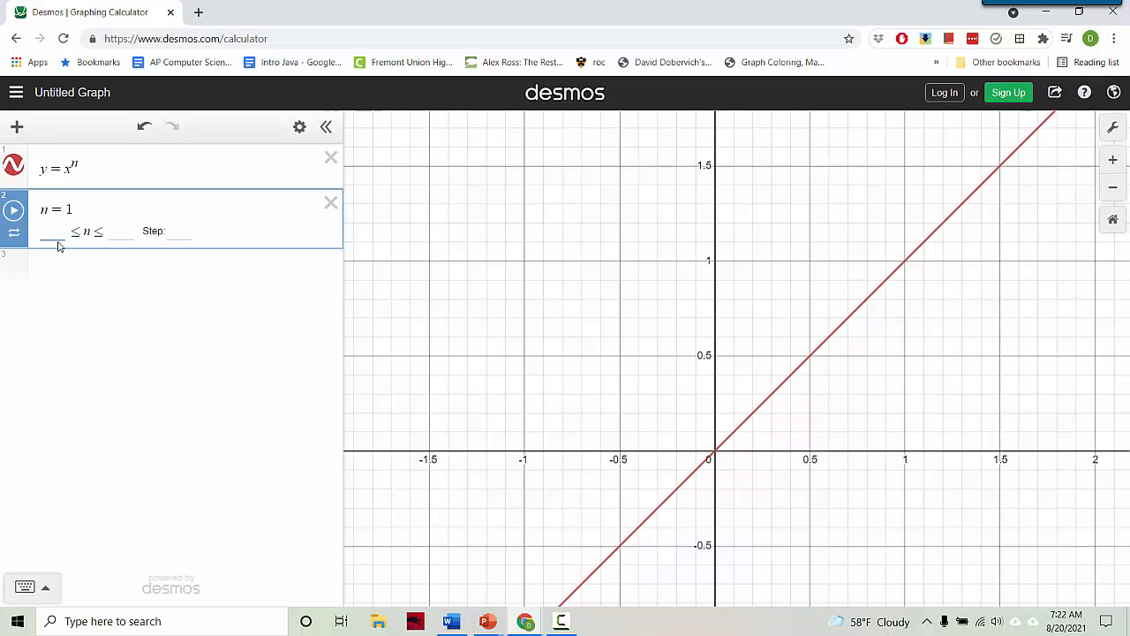
pyautogui.write('2')
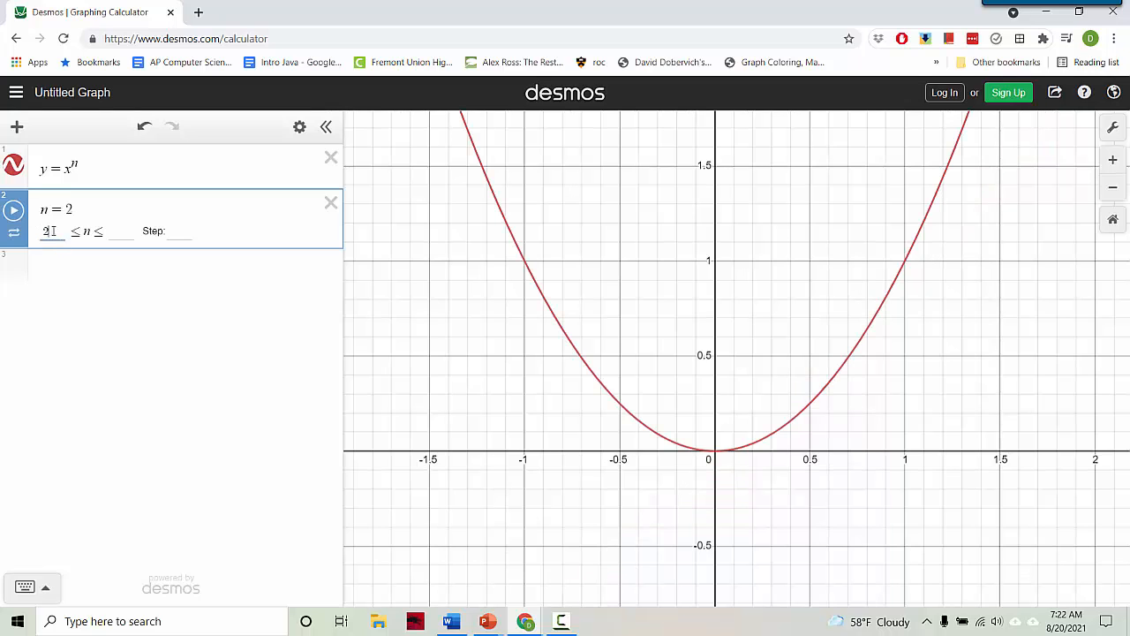
pyautogui.click(113, 234)
pyautogui.write('20')
pyautogui.click(181, 233)
pyautogui.write('2')
pyautogui.click(210, 284)
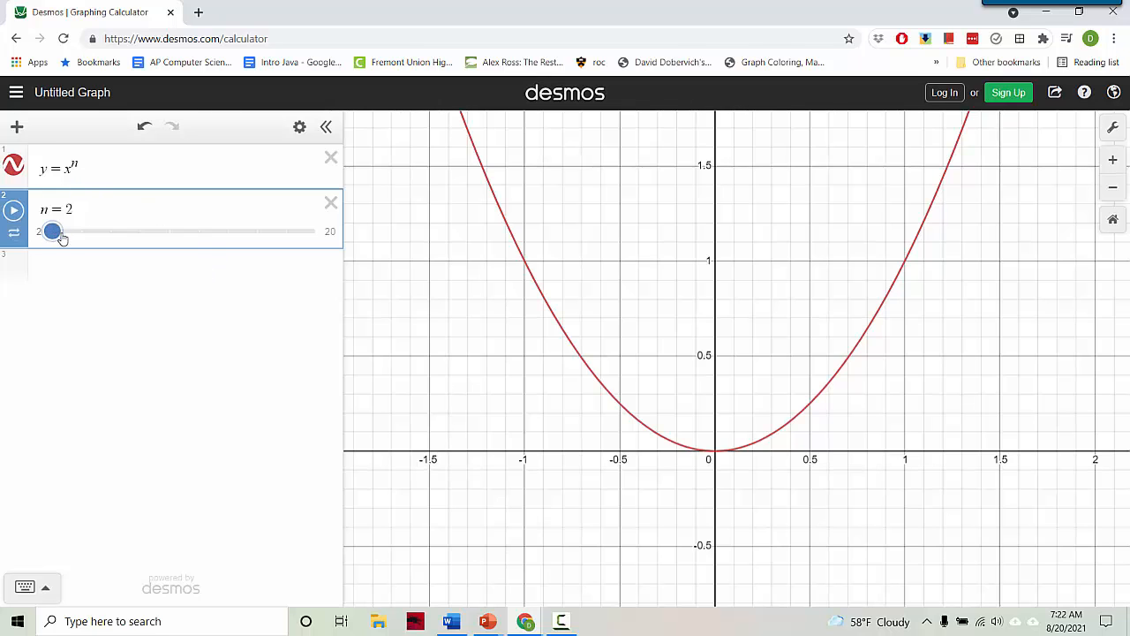
pyautogui.moveTo(60, 237); pyautogui.dragTo(44, 256)
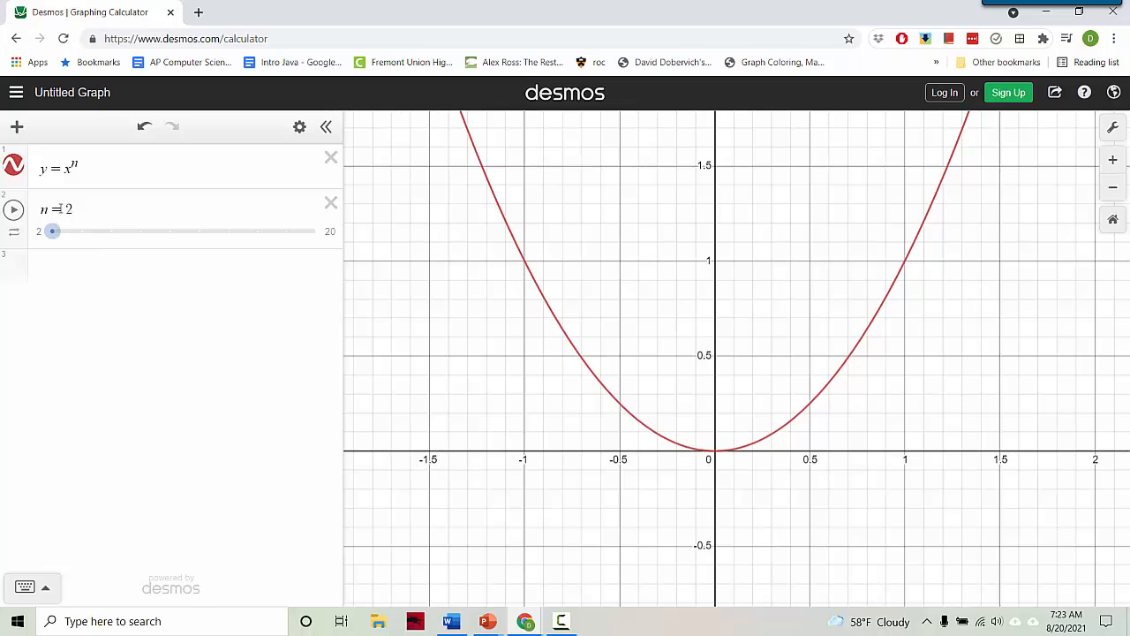
# Reset n to 2, then redefine it as the list [2, 4, ..., 10]
pyautogui.moveTo(62, 233)
pyautogui.mouseDown()
pyautogui.moveTo(227, 255)
pyautogui.moveTo(114, 260)
pyautogui.moveTo(50, 234)
pyautogui.mouseUp()
pyautogui.click(73, 209)
pyautogui.write('[2')
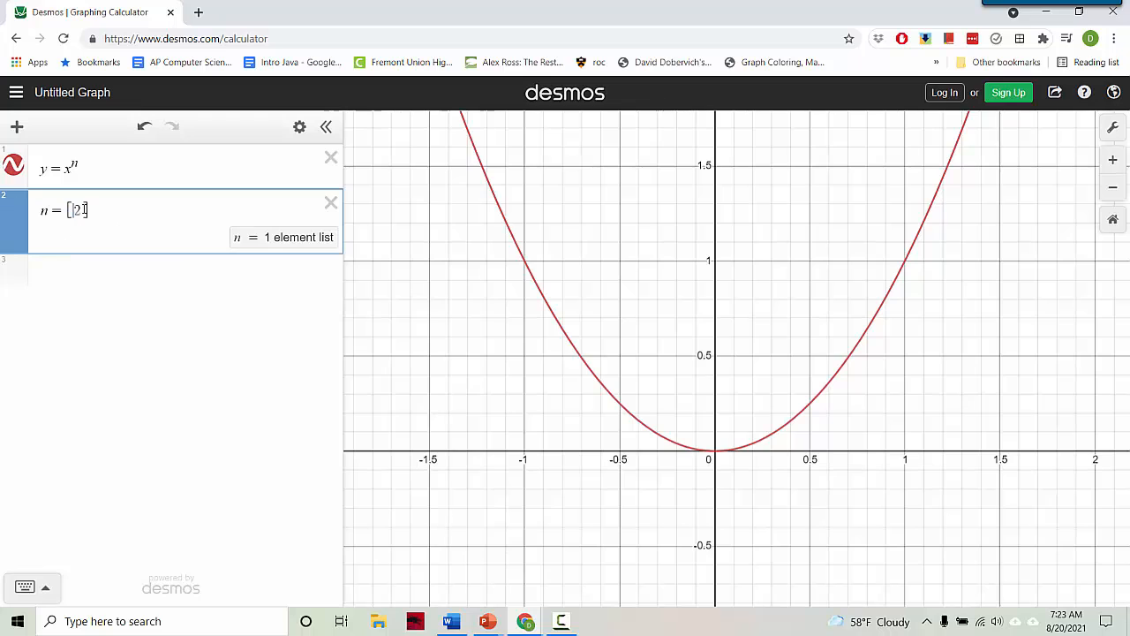
pyautogui.press('BackSpace')
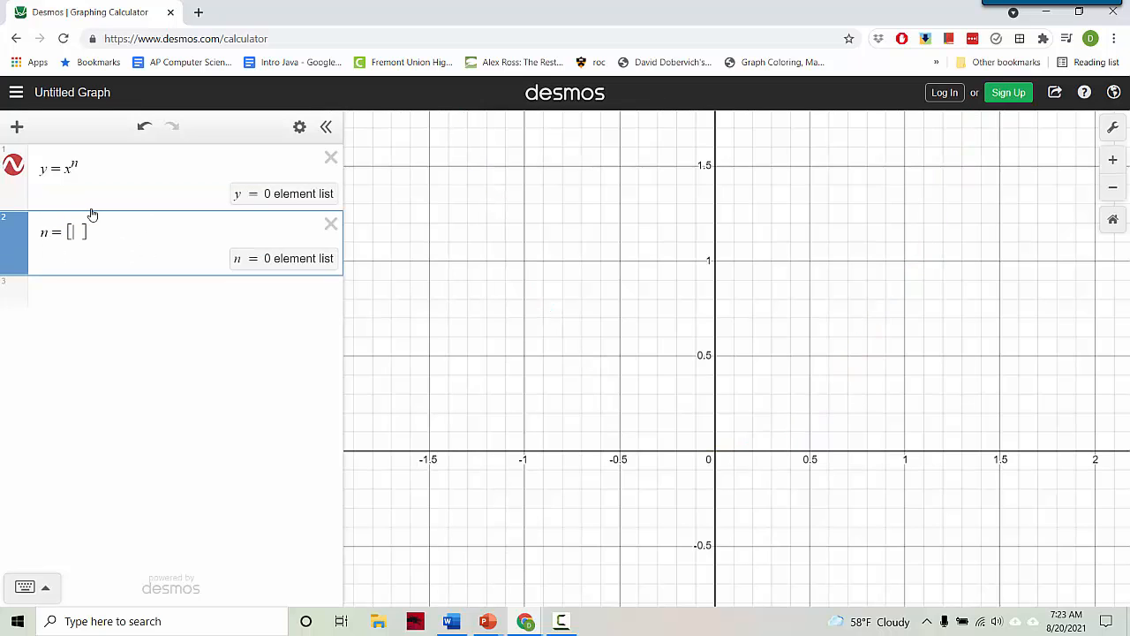
pyautogui.write('2')
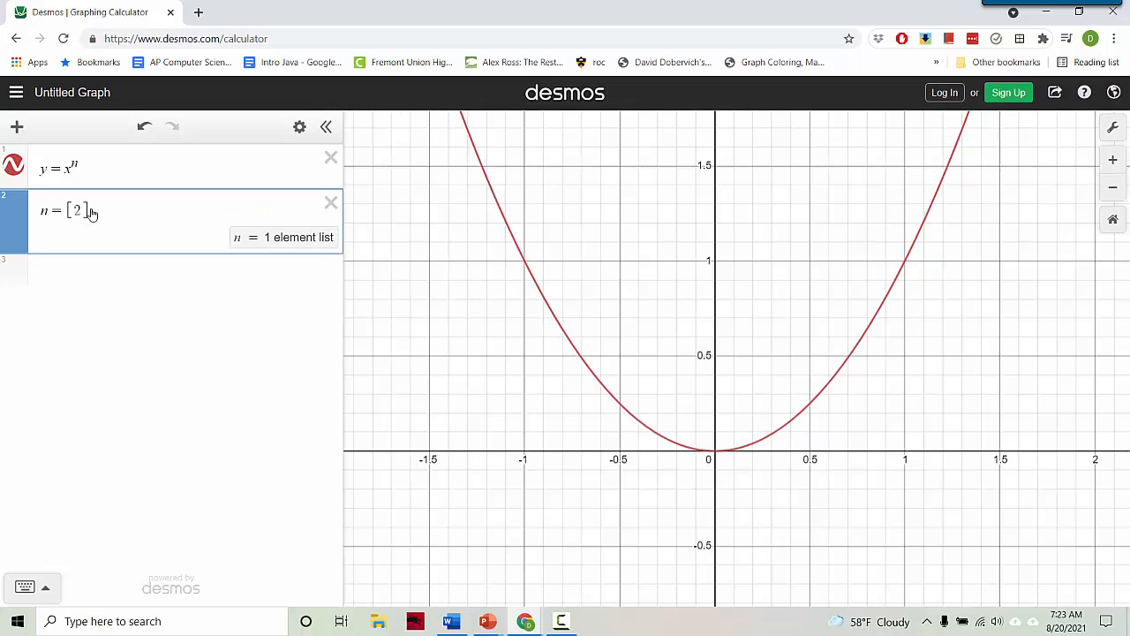
pyautogui.write('..')
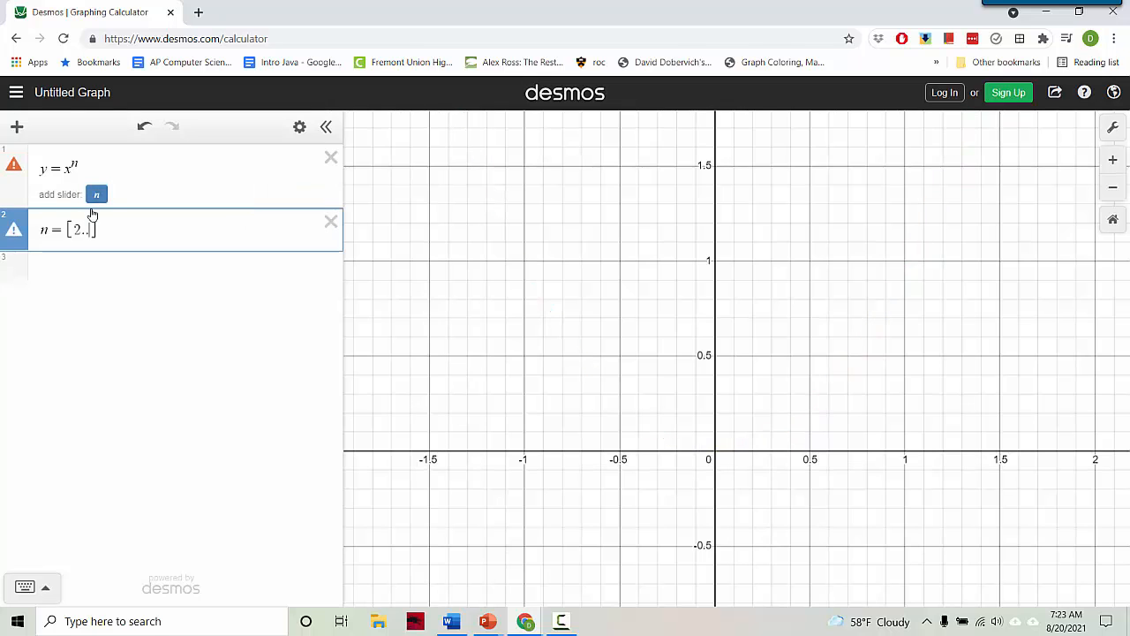
pyautogui.write('.20')
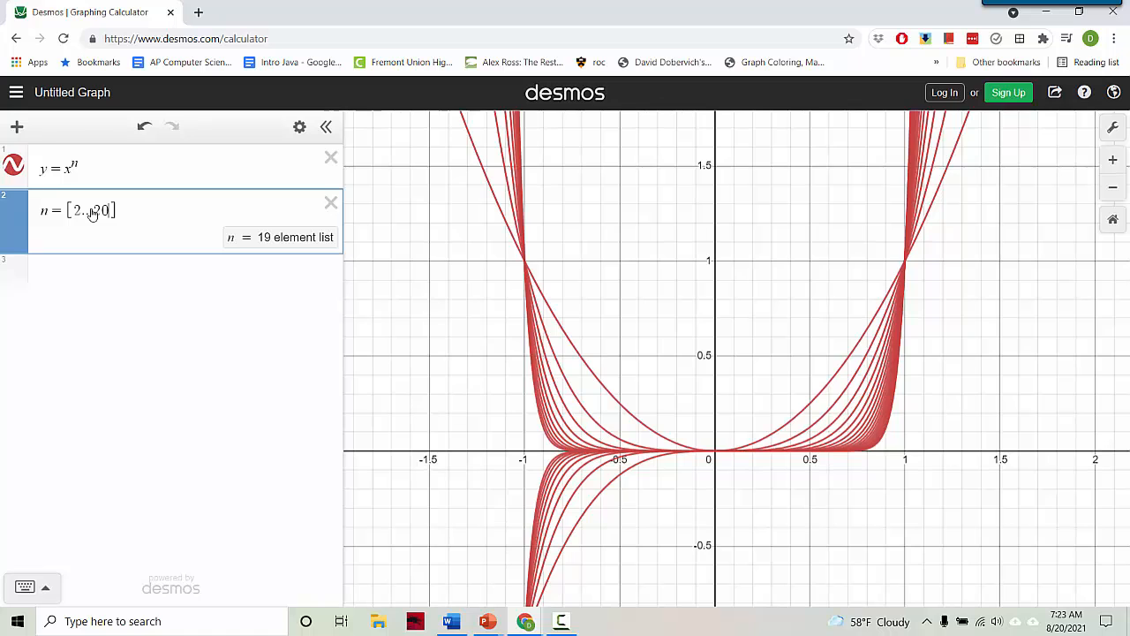
pyautogui.press('BackSpace')
pyautogui.press('BackSpace')
pyautogui.press('BackSpace')
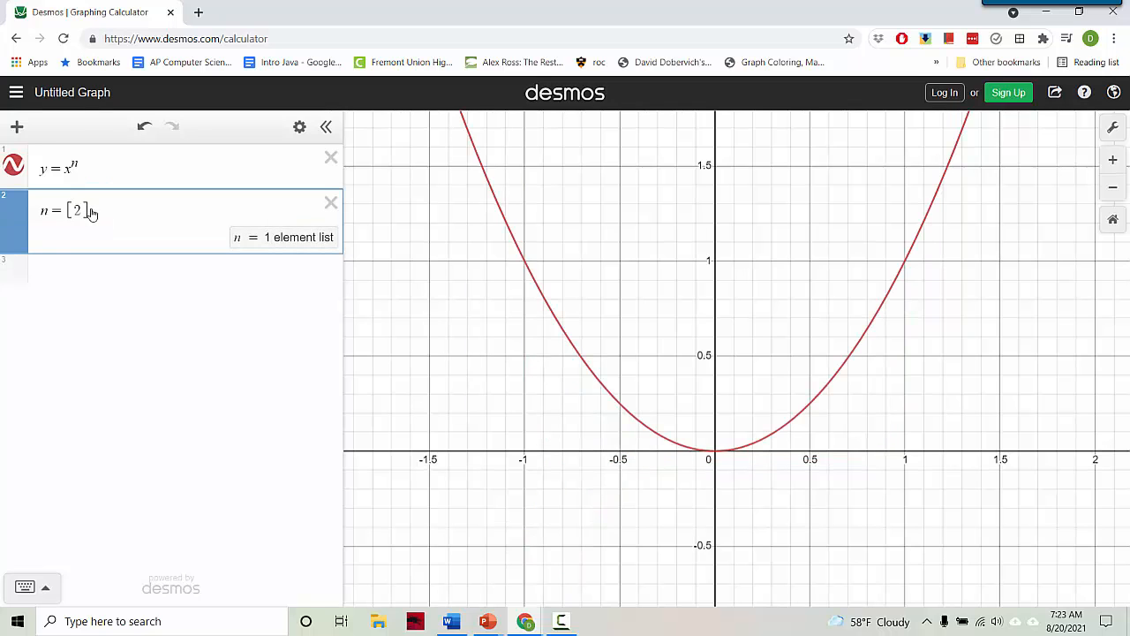
pyautogui.write(', ')
pyautogui.write('4, ...')
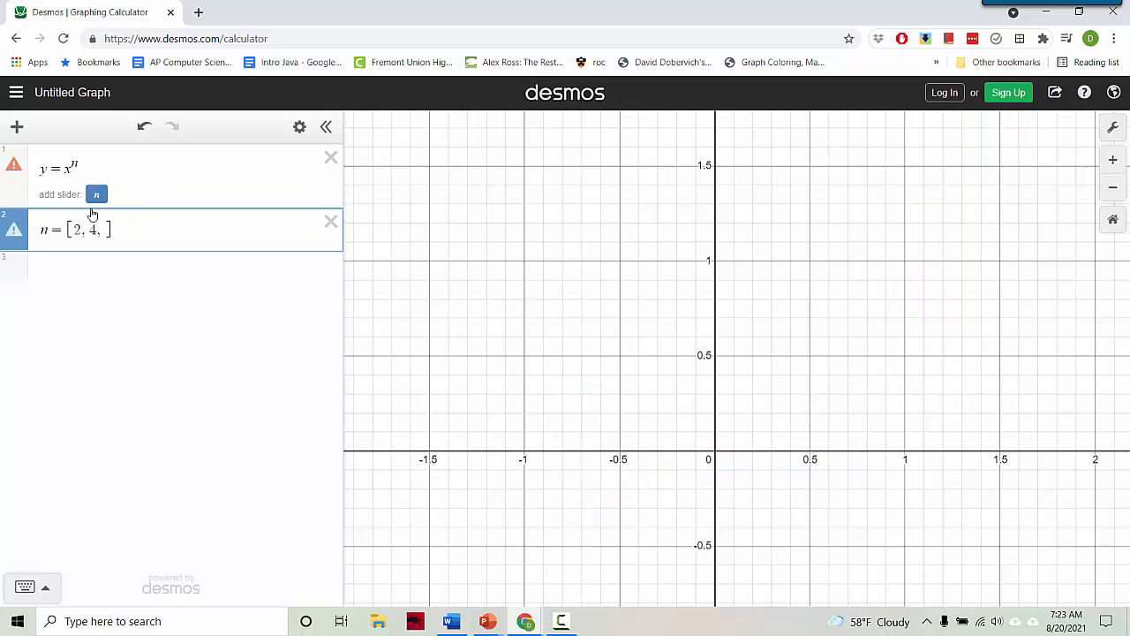
pyautogui.write(', 20')
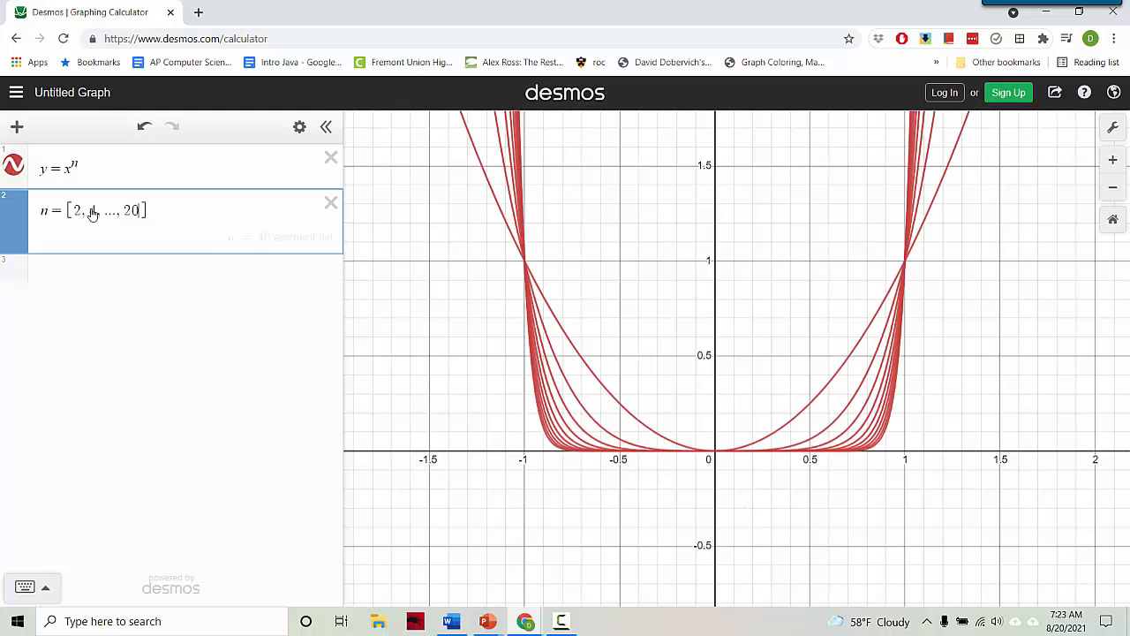
pyautogui.press('BackSpace')
pyautogui.press('BackSpace')
pyautogui.write('10')
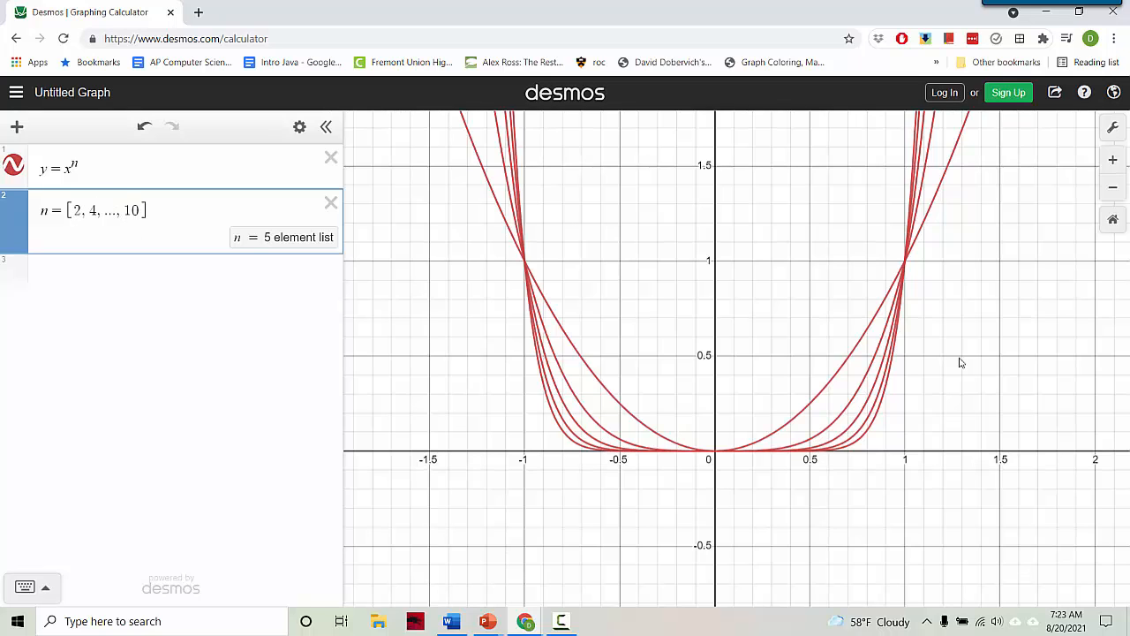
pyautogui.moveTo(764, 347); pyautogui.dragTo(739, 354)
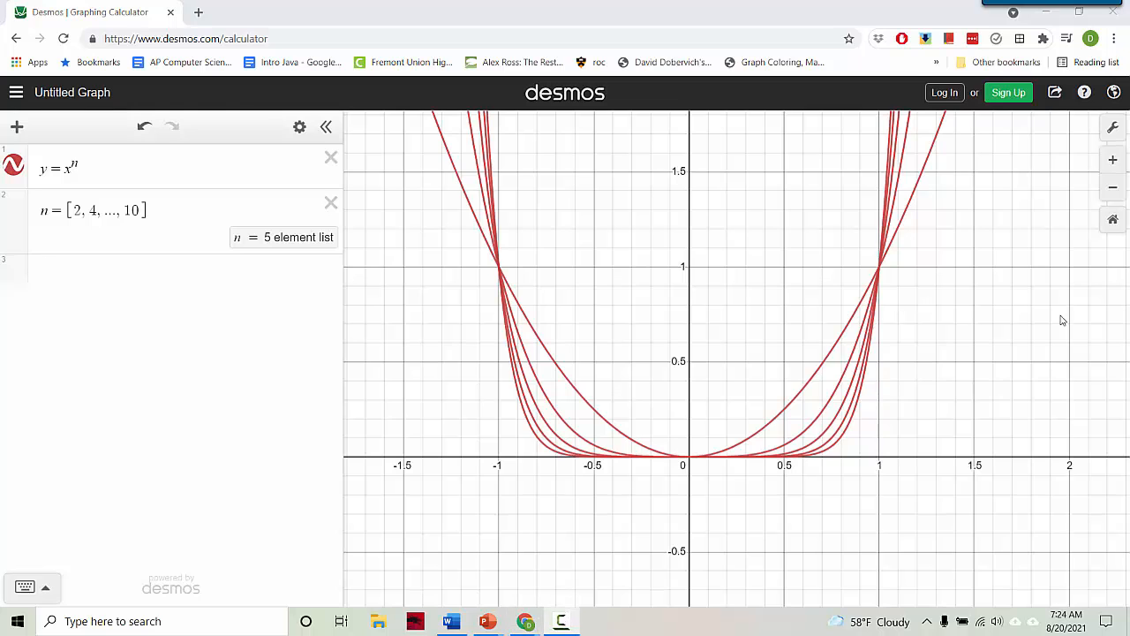
# Replace the list with n = [1, 3, ..., 11] and zoom out to frame the six curves
pyautogui.moveTo(73, 210); pyautogui.dragTo(141, 214)
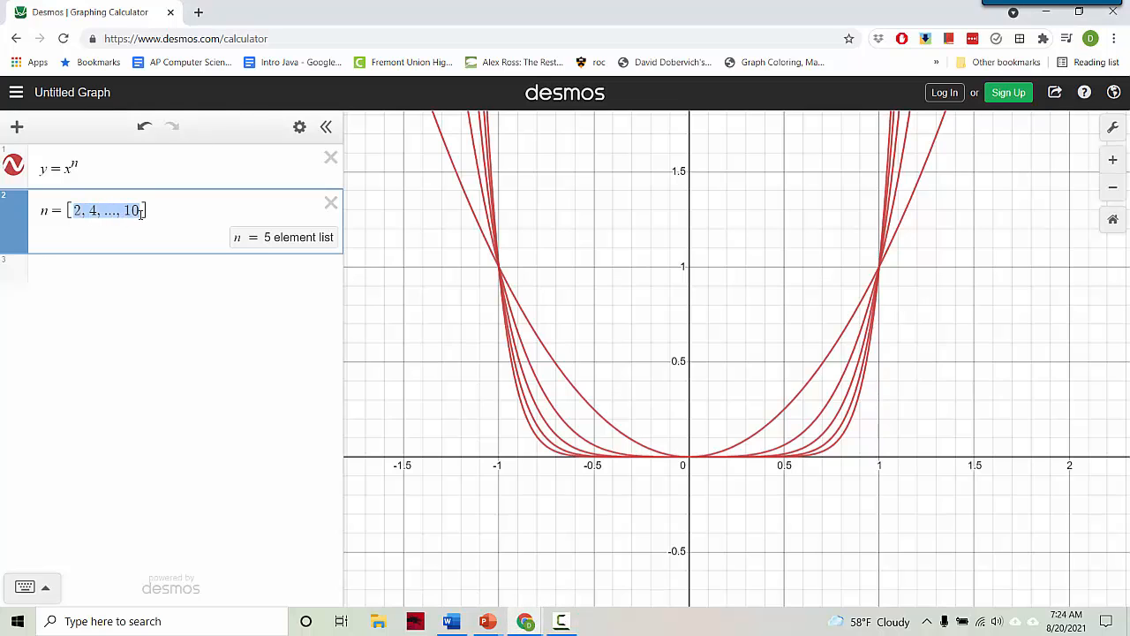
pyautogui.write('1, 3, ..., 11')
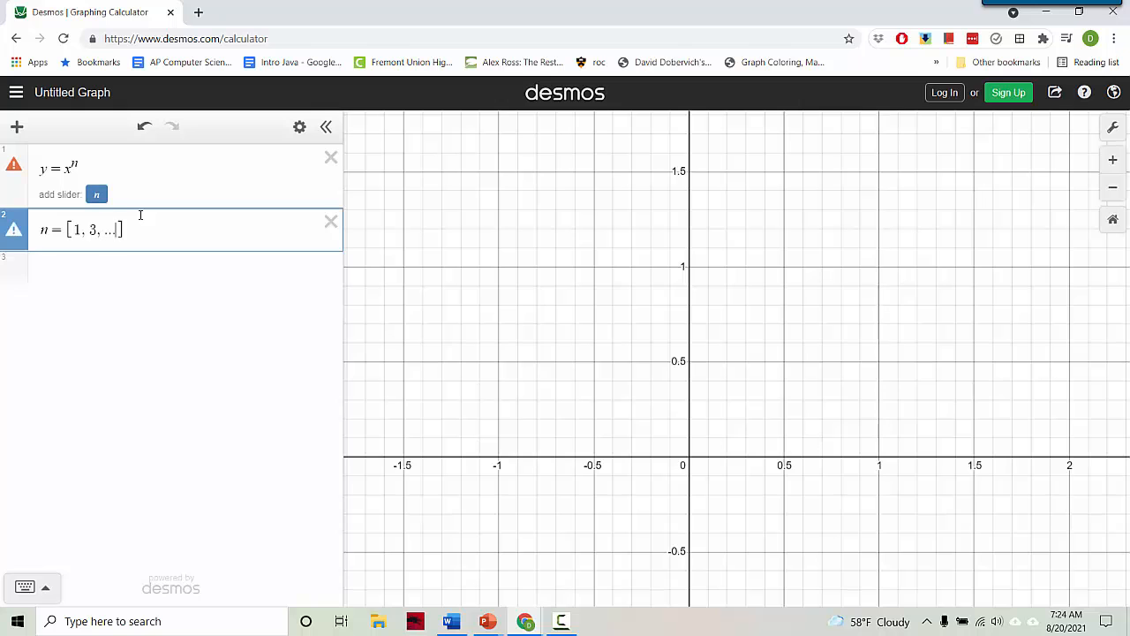
pyautogui.scroll(-3, 583, 320)
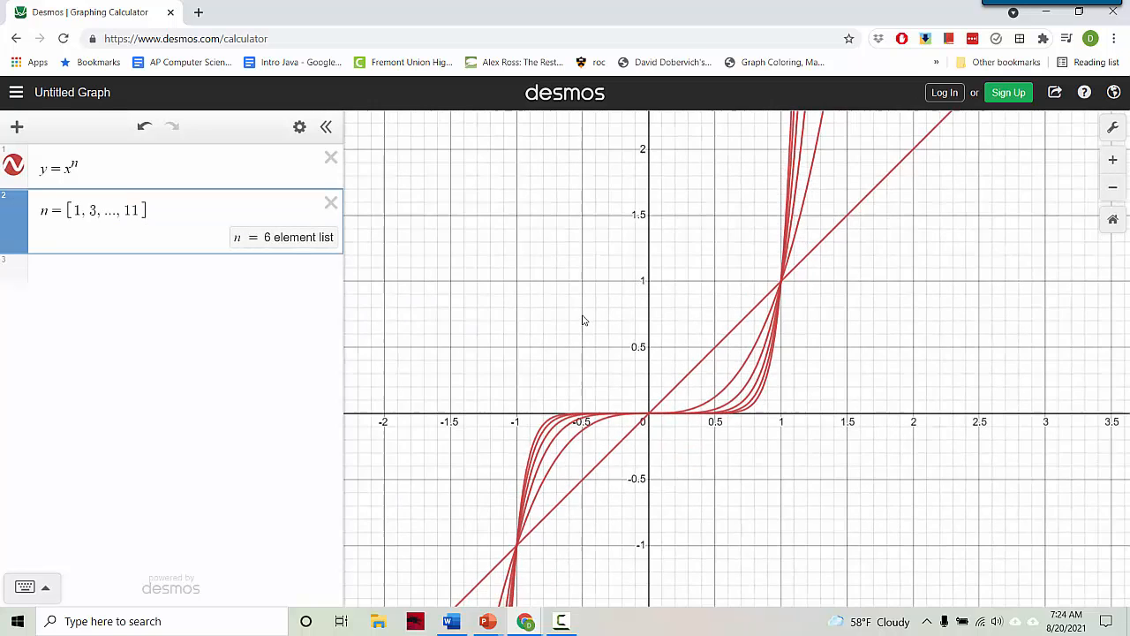
pyautogui.moveTo(599, 288); pyautogui.dragTo(614, 236)
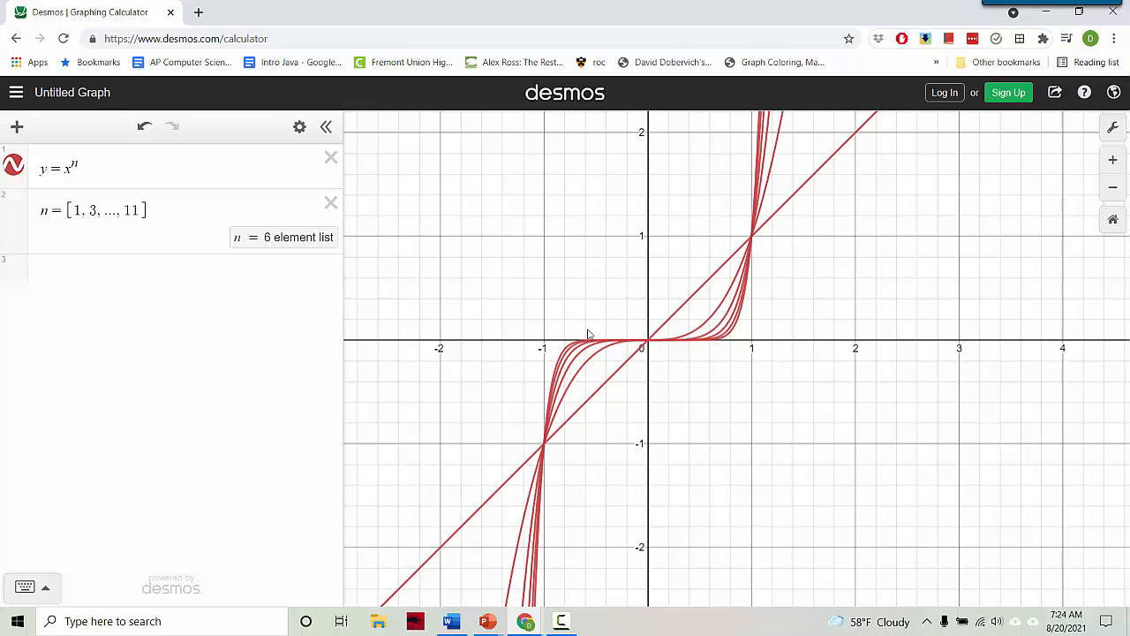
pyautogui.moveTo(589, 335); pyautogui.dragTo(585, 371)
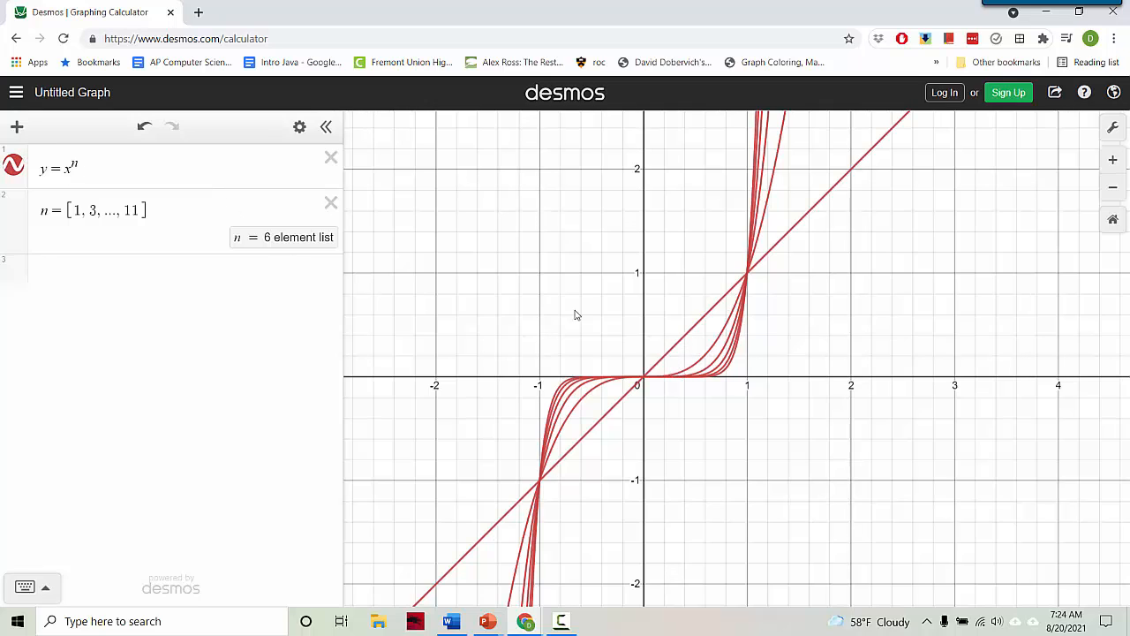
# Drop the leading 1 so n = [3, 5, ..., 11], then recentre the graph
pyautogui.click(84, 211)
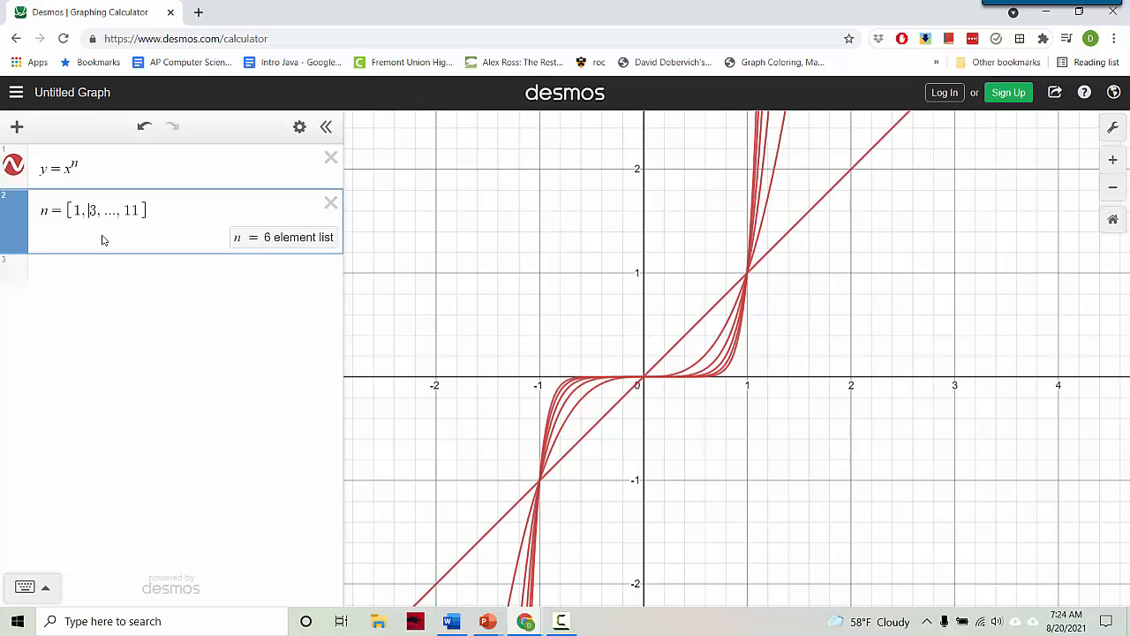
pyautogui.press('BackSpace')
pyautogui.press('BackSpace')
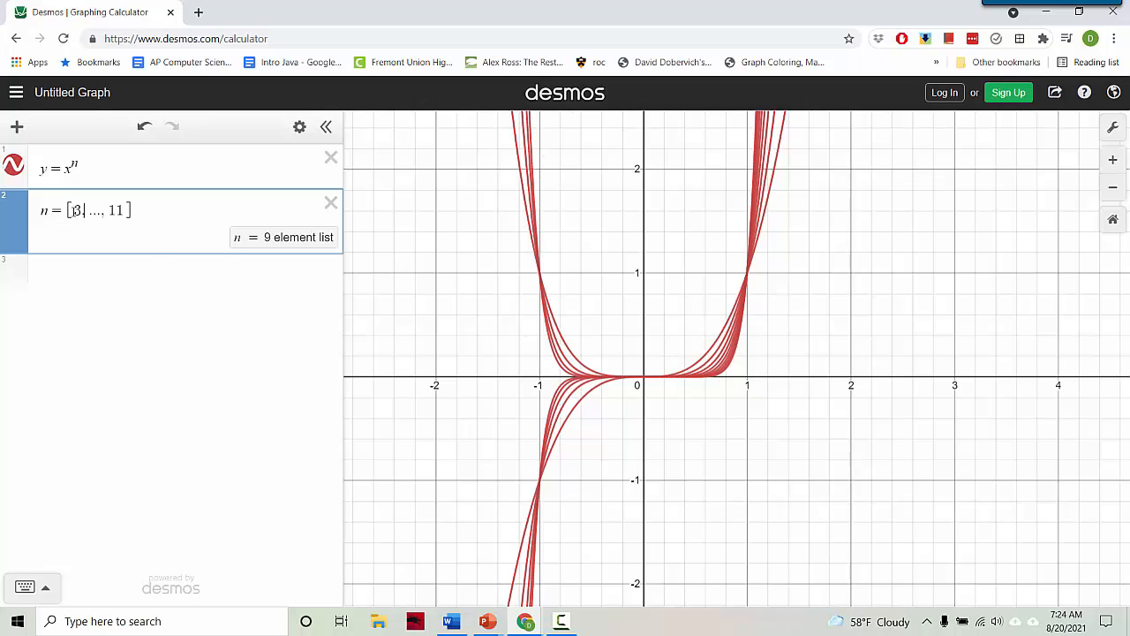
pyautogui.moveTo(76, 210); pyautogui.dragTo(92, 209)
pyautogui.click(86, 215)
pyautogui.write(',5')
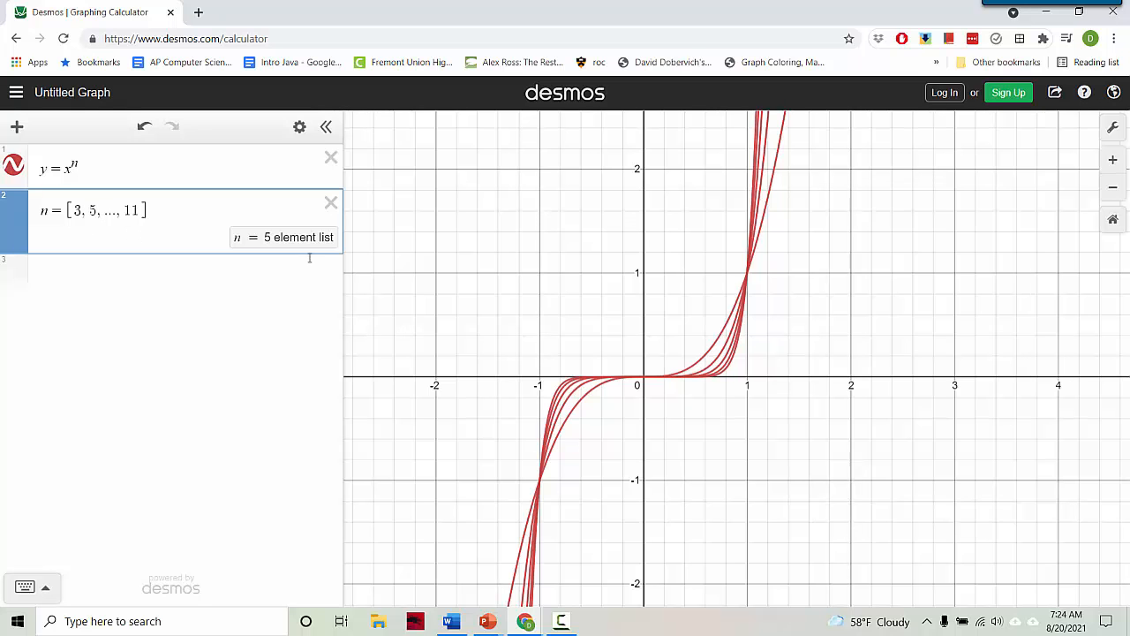
pyautogui.click(648, 279)
pyautogui.scroll(3, 649, 283)
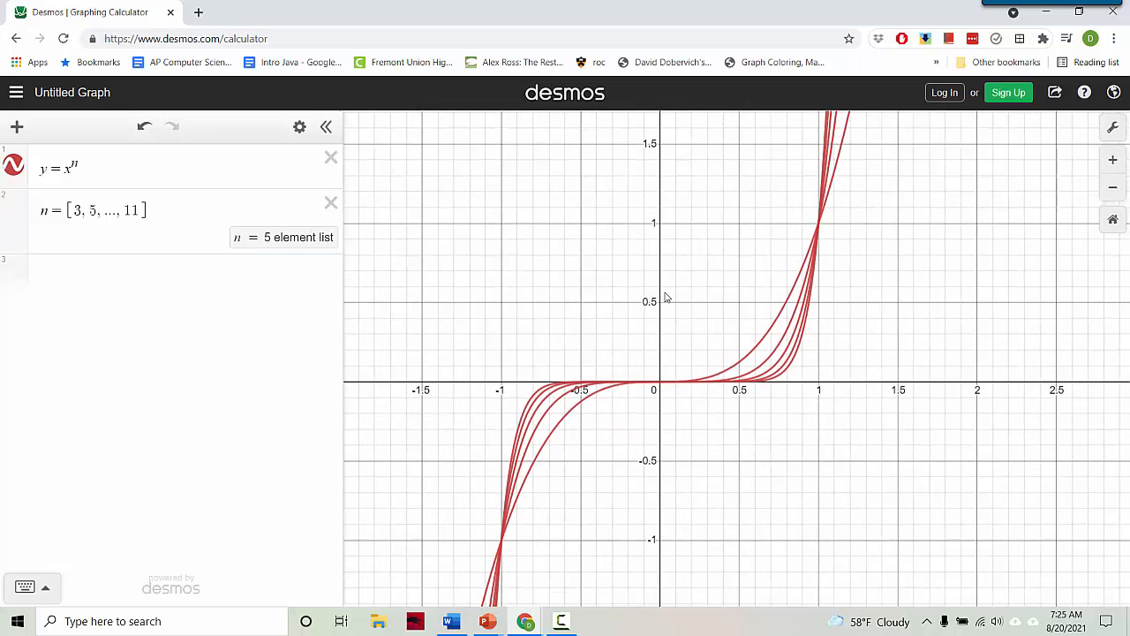
pyautogui.scroll(-2, 667, 298)
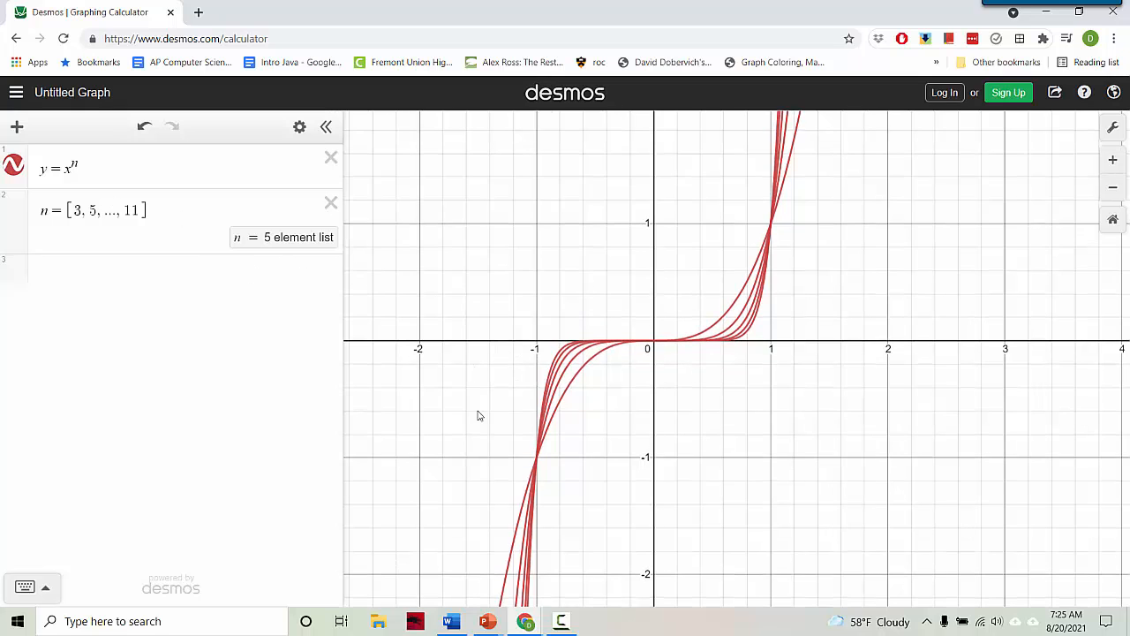
pyautogui.moveTo(517, 398); pyautogui.dragTo(515, 408)
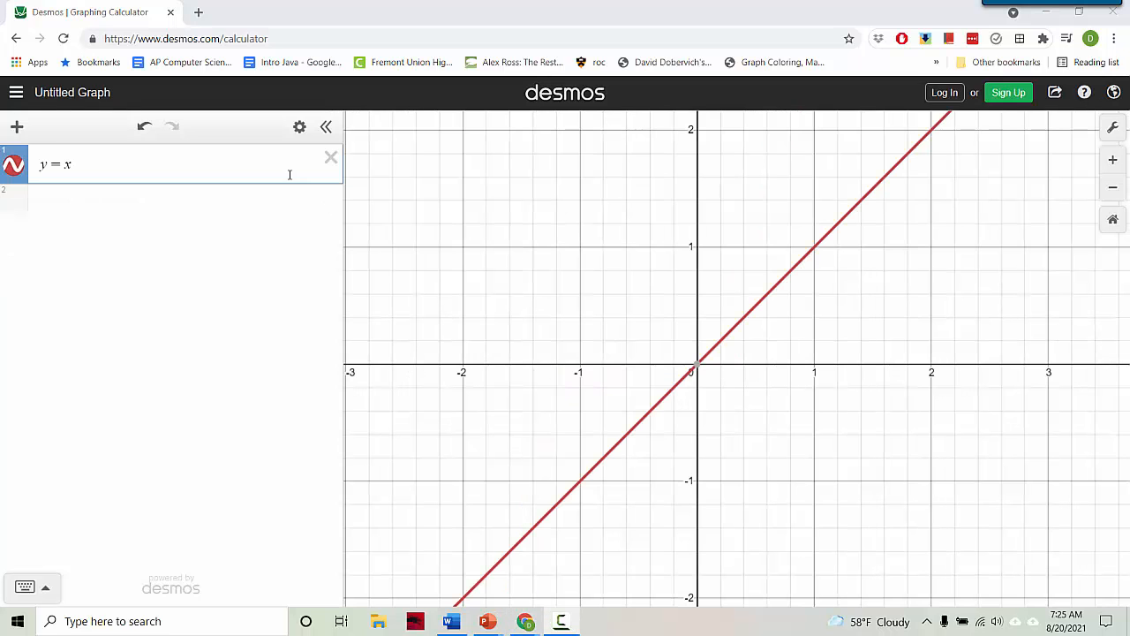
# Replace y = x with y = x^(1/2), writing the square root as a fractional power
pyautogui.moveTo(66, 164); pyautogui.dragTo(83, 164)
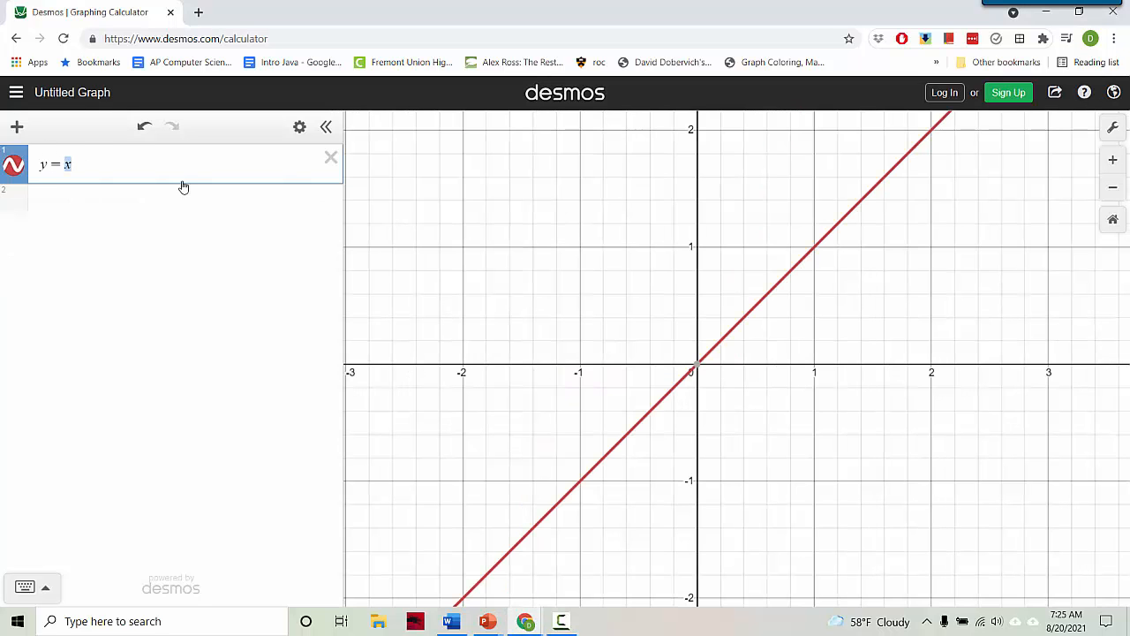
pyautogui.write('sqrt')
pyautogui.press('BackSpace')
pyautogui.write('sq')
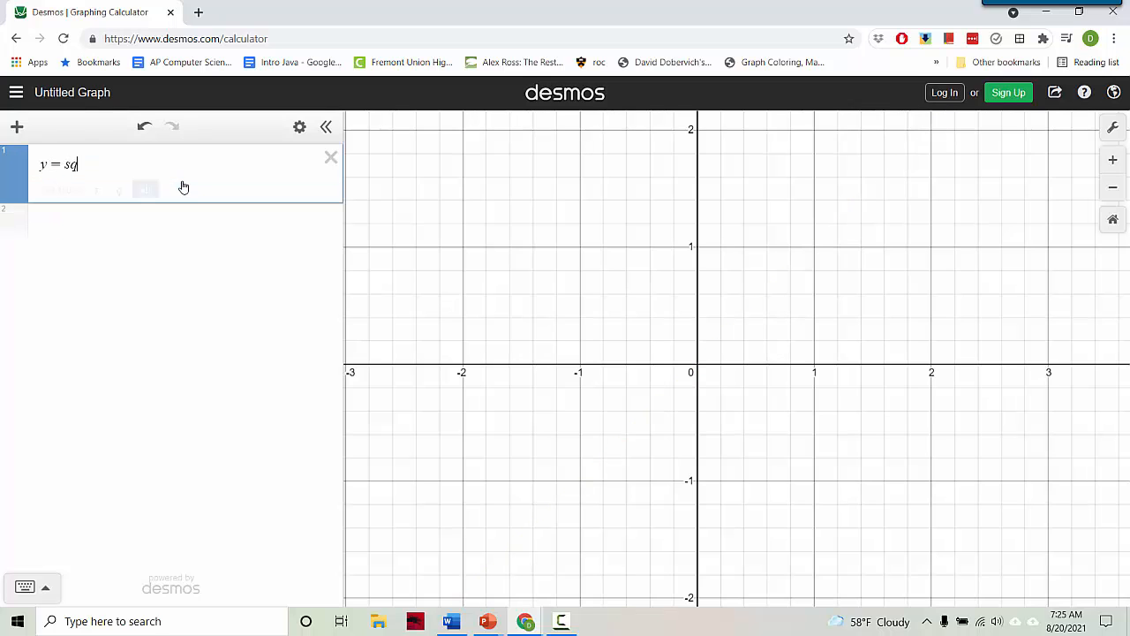
pyautogui.write('rt')
pyautogui.write('x')
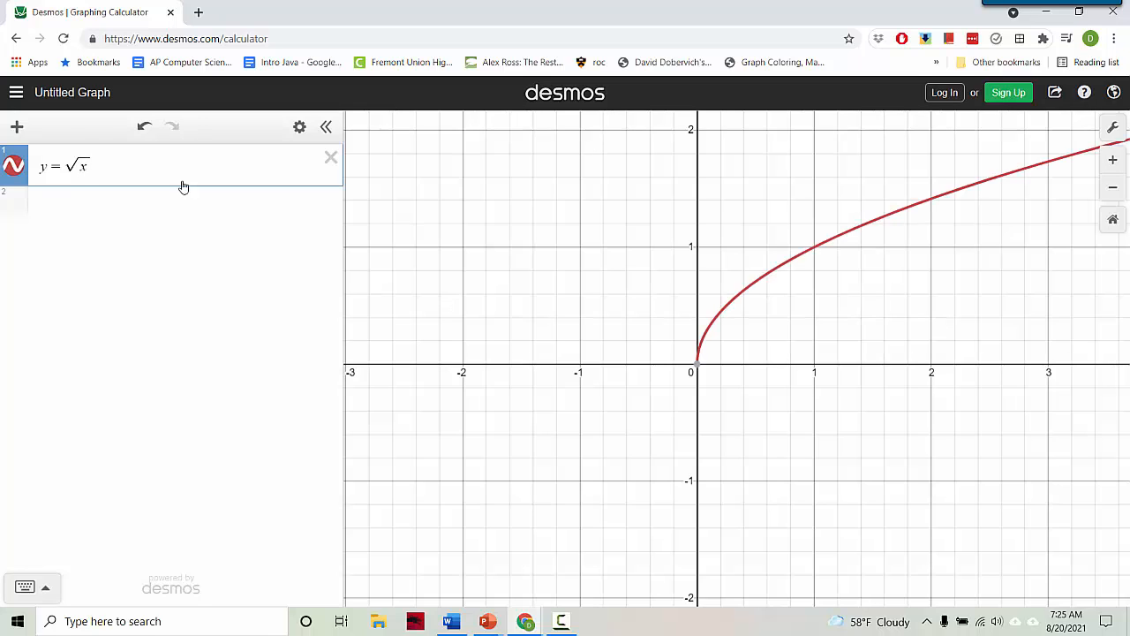
pyautogui.press('BackSpace')
pyautogui.press('BackSpace')
pyautogui.write('x')
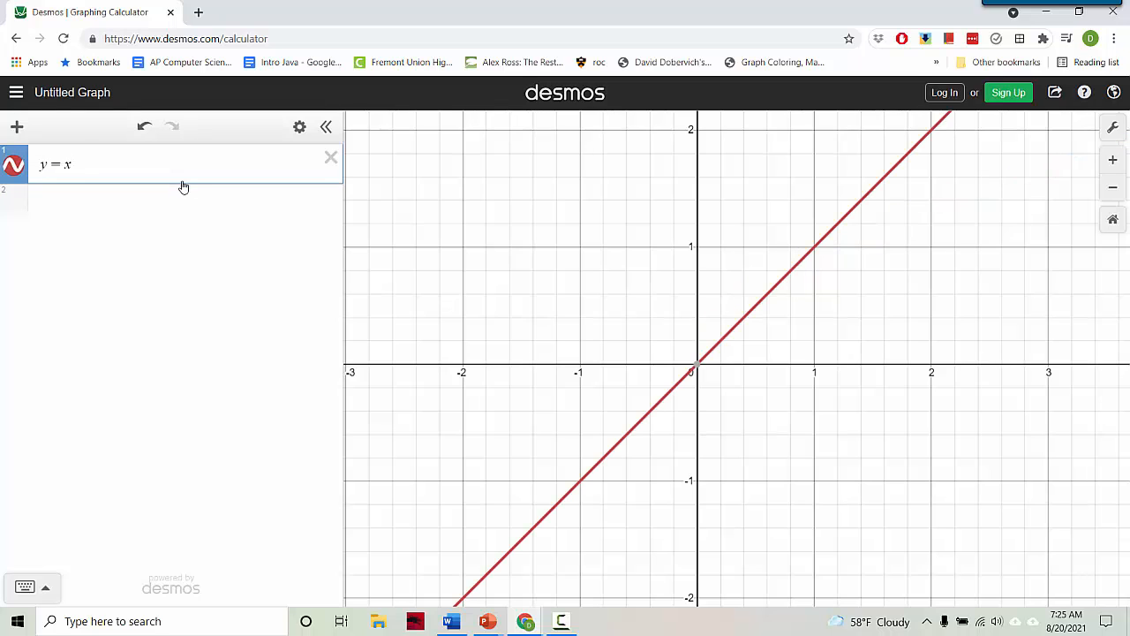
pyautogui.write('^1/2')
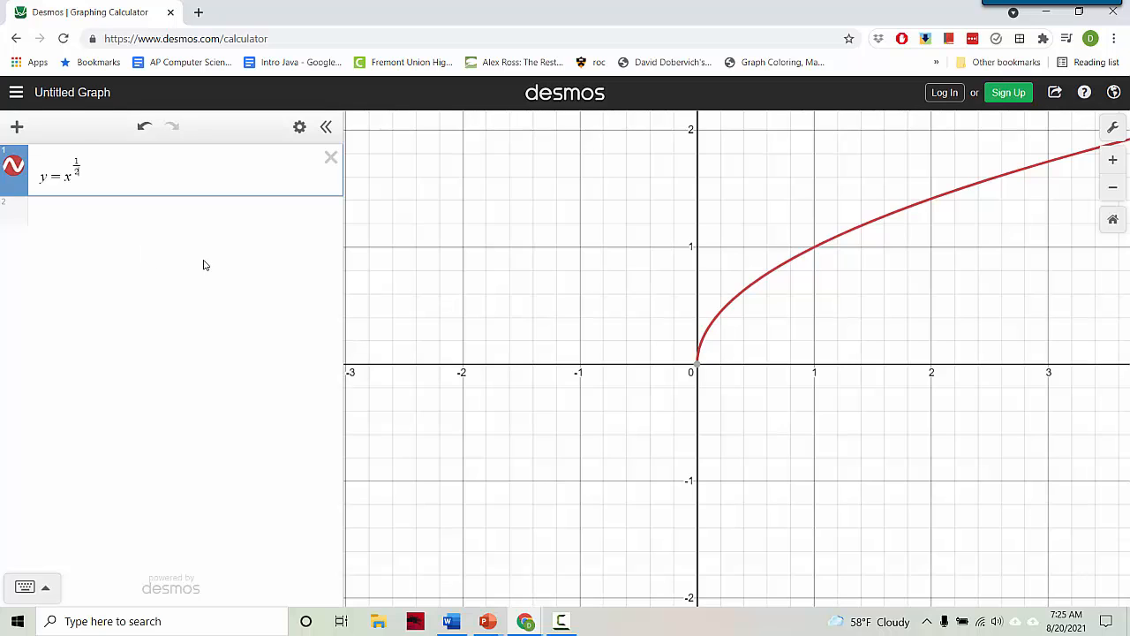
# Try exponents 1/4 and 1/6, ending on the cube root x^(1/3)
pyautogui.press('BackSpace')
pyautogui.write('4')
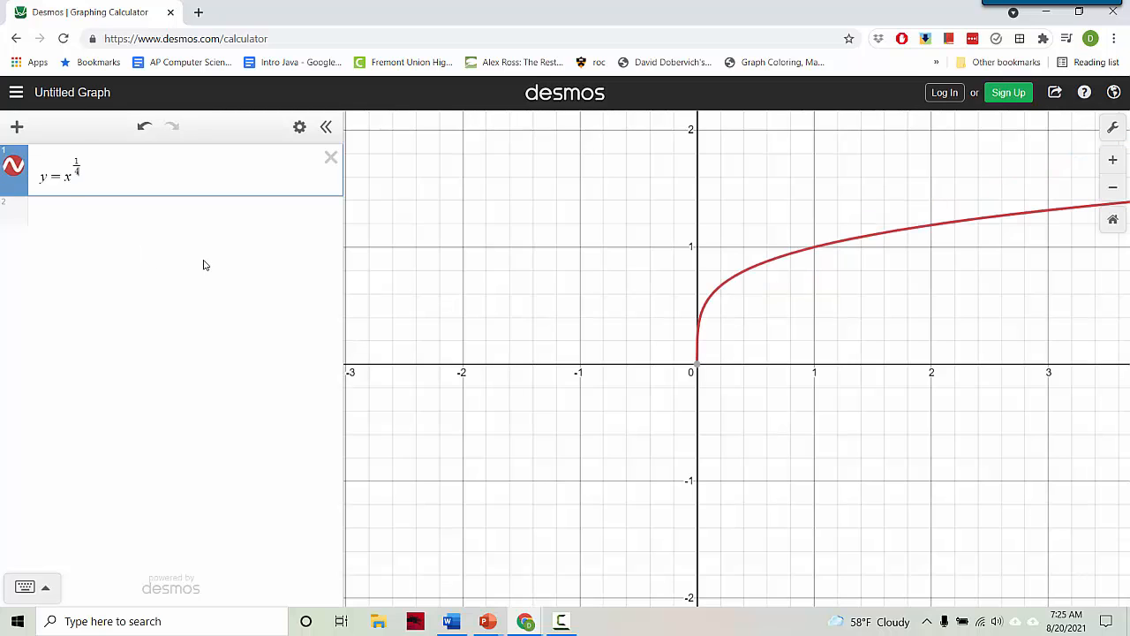
pyautogui.press('BackSpace')
pyautogui.write('6')
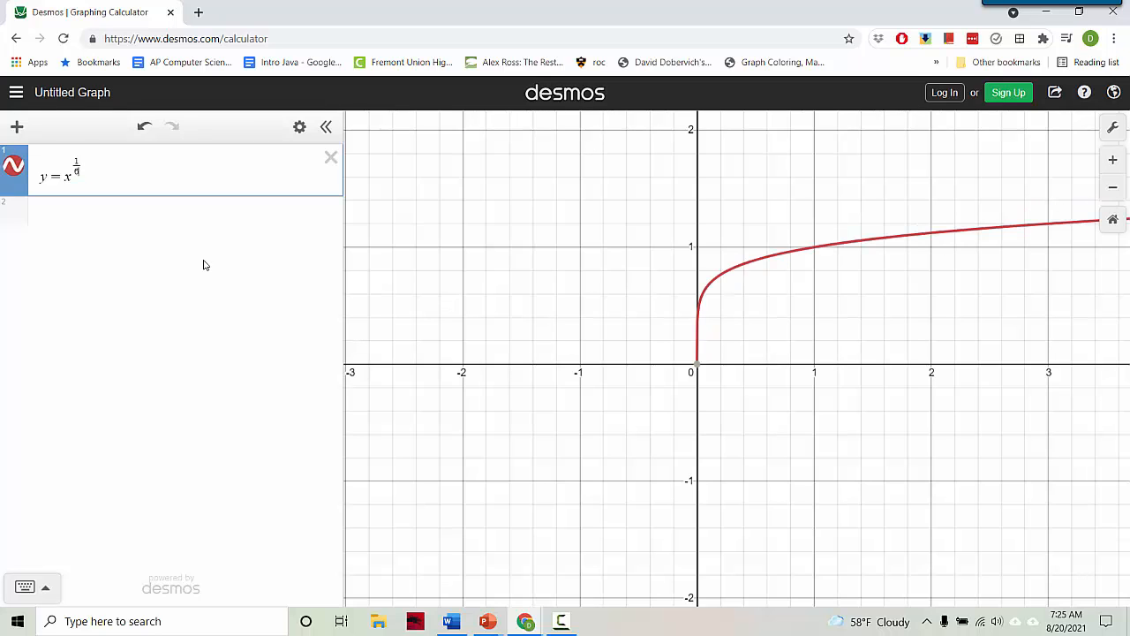
pyautogui.press('BackSpace')
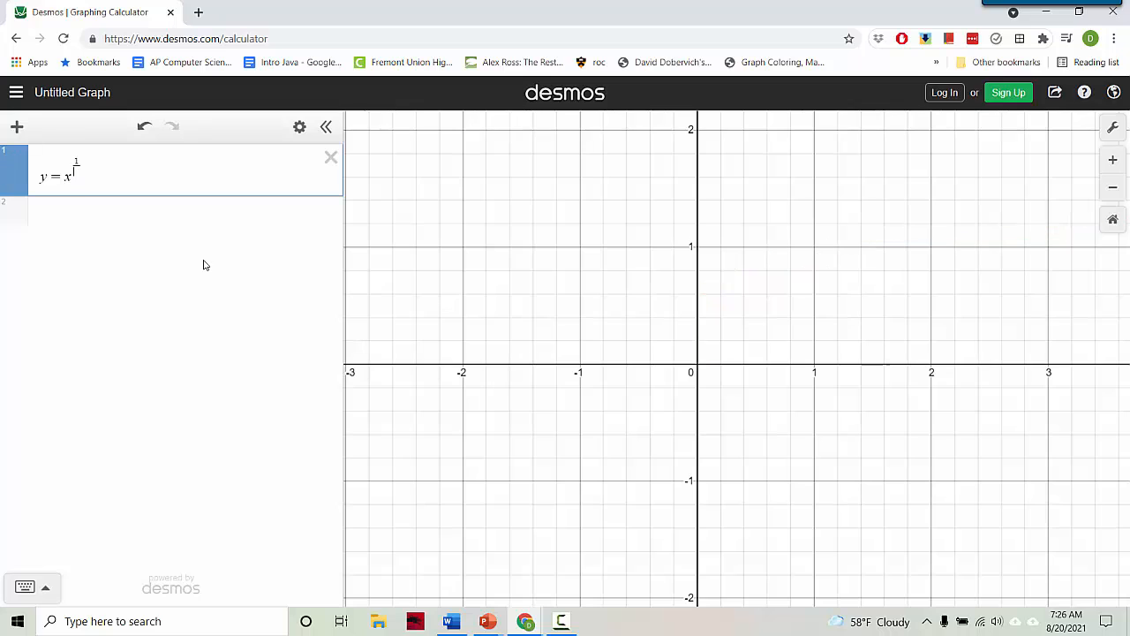
pyautogui.write('3')
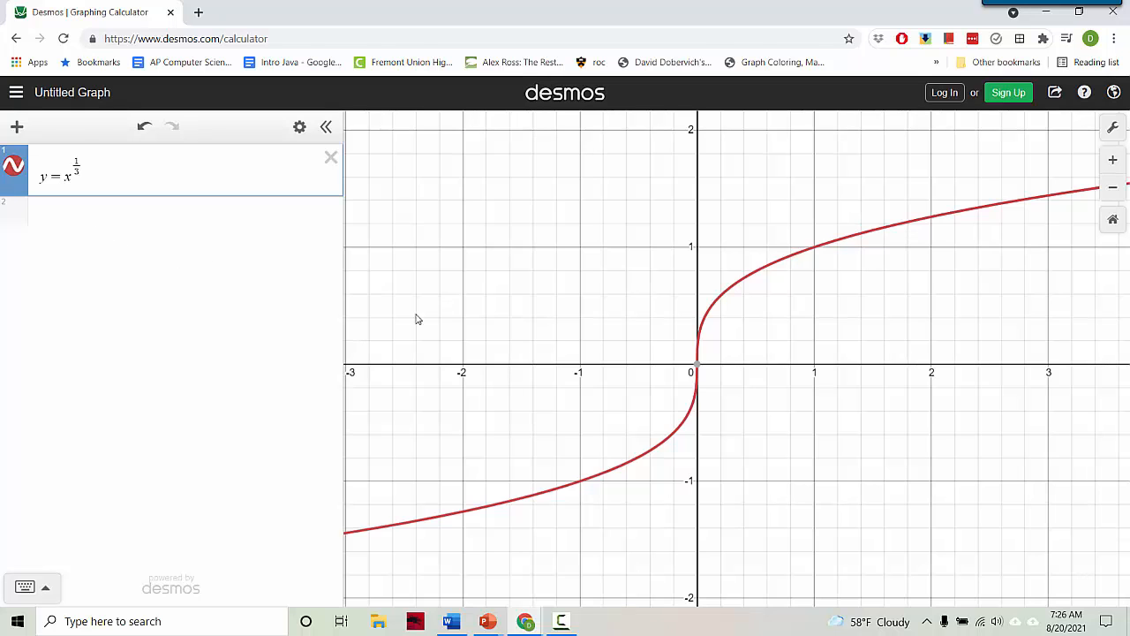
# Replace the 1/3 exponent with n
pyautogui.moveTo(579, 336); pyautogui.dragTo(574, 315)
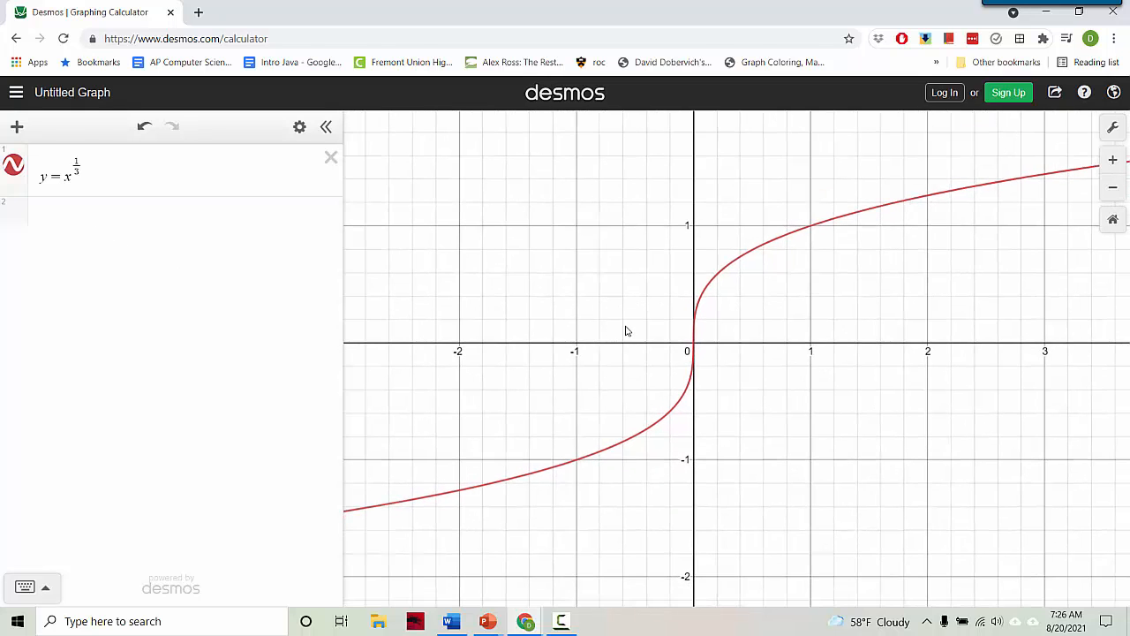
pyautogui.doubleClick(77, 165)
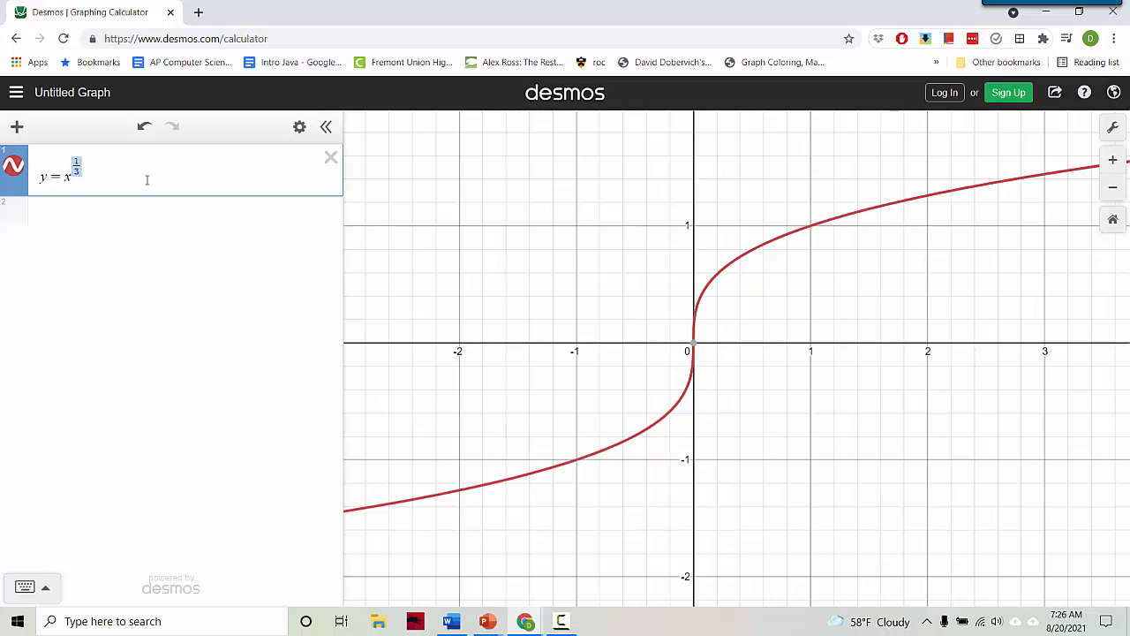
pyautogui.write('n')
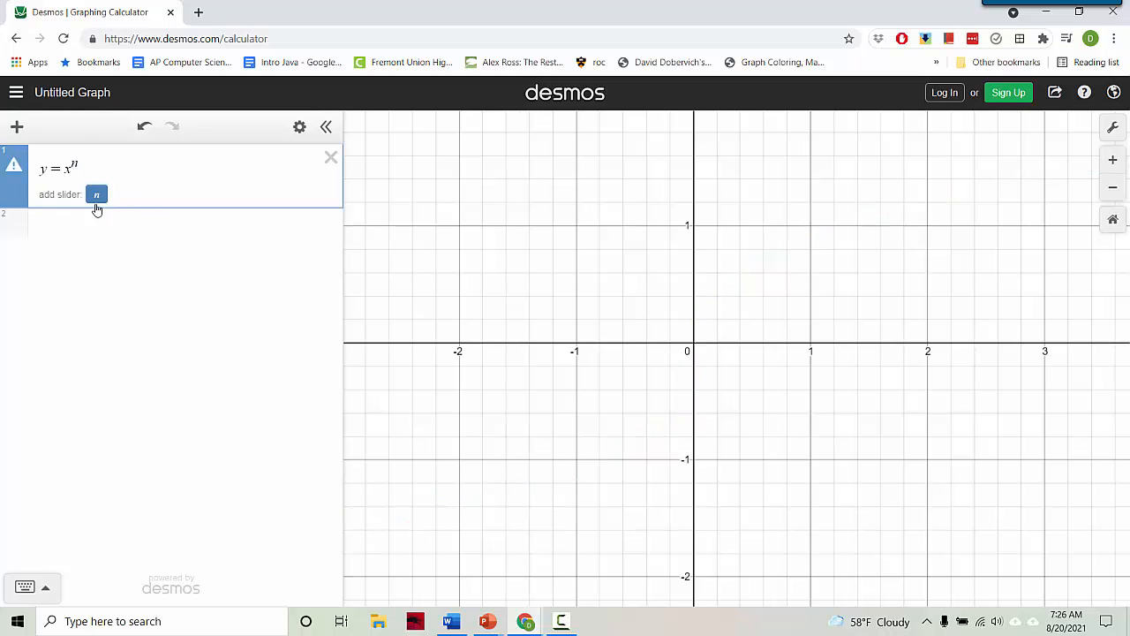
# Change the exponent to 1/n and add an n slider
pyautogui.press('BackSpace')
pyautogui.write('1/n')
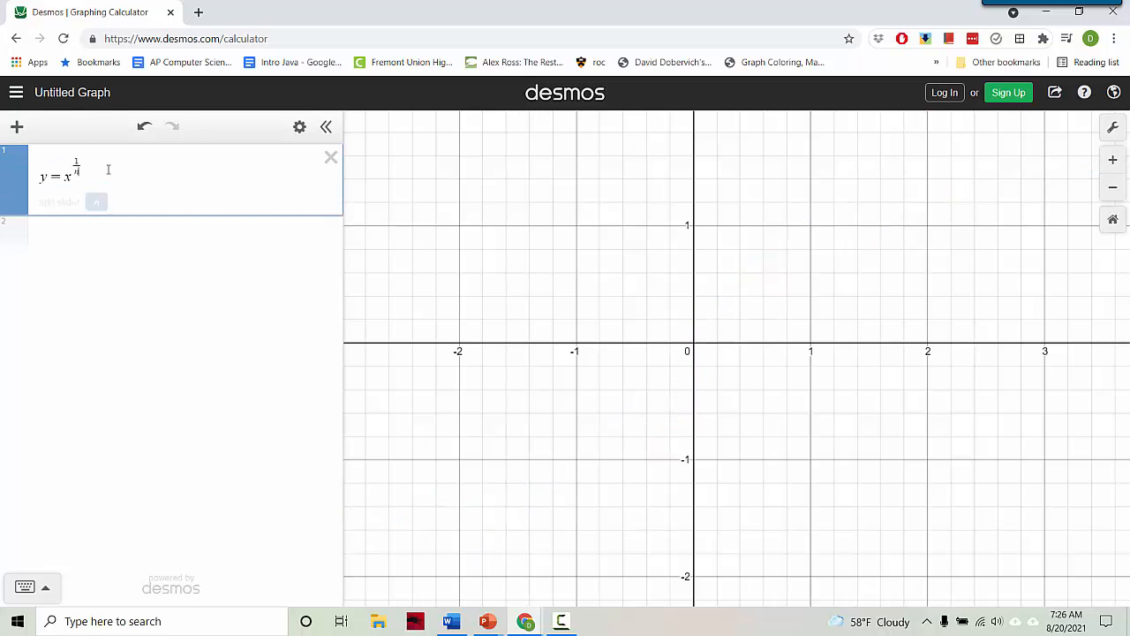
pyautogui.click(96, 203)
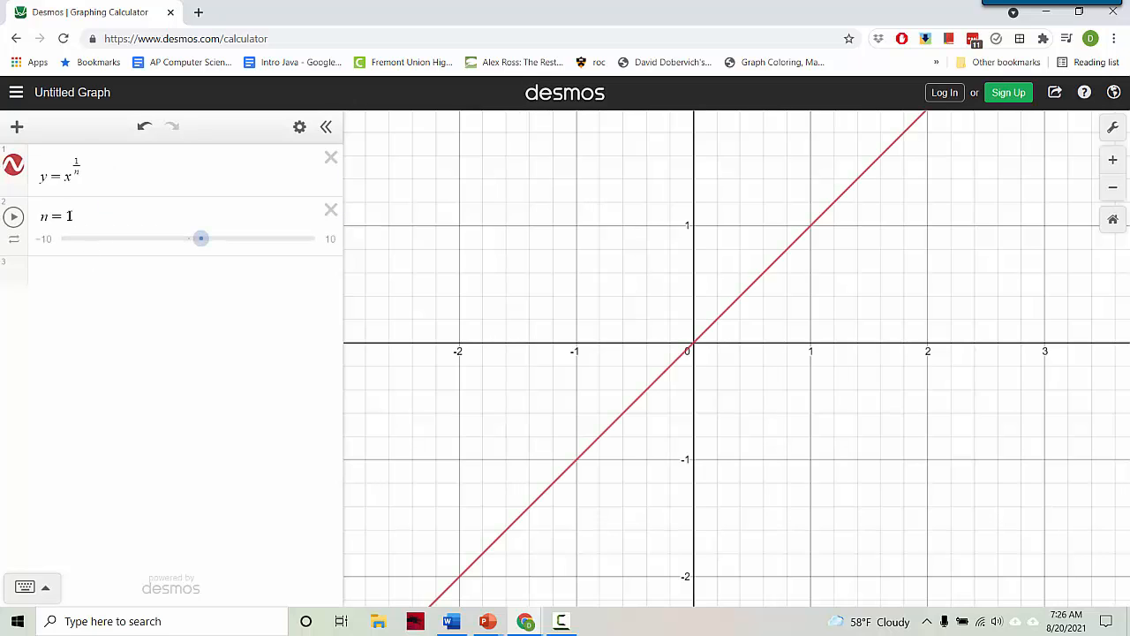
# Set the n slider to 2–10 in steps of 2 and sweep it to compare curves
pyautogui.click(48, 238)
pyautogui.write('2')
pyautogui.press('Tab')
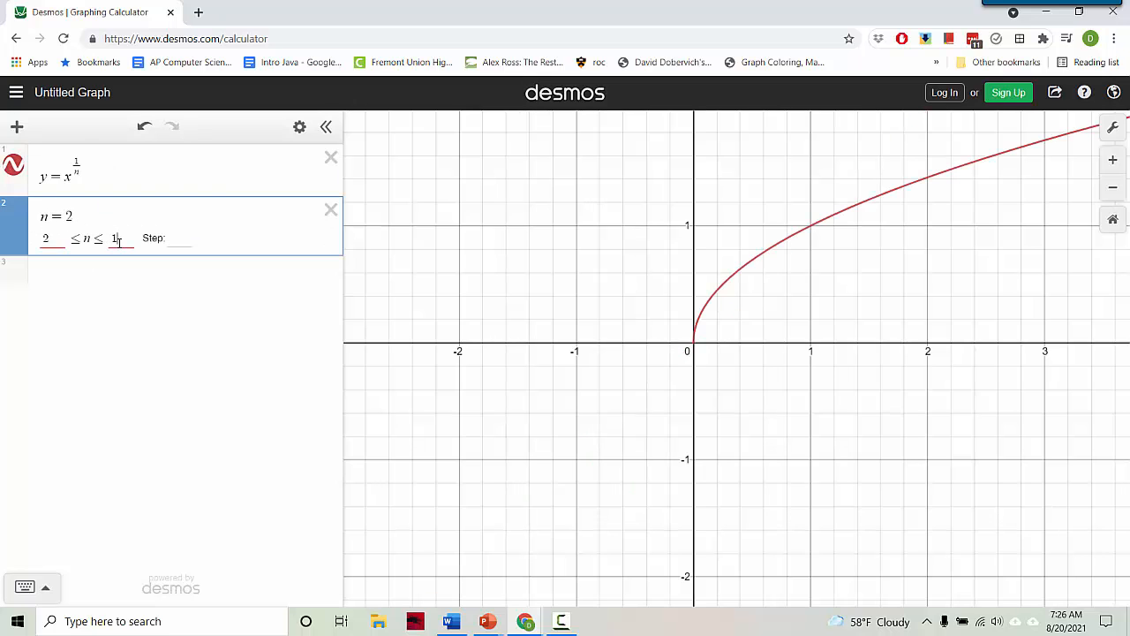
pyautogui.click(181, 239)
pyautogui.write('2')
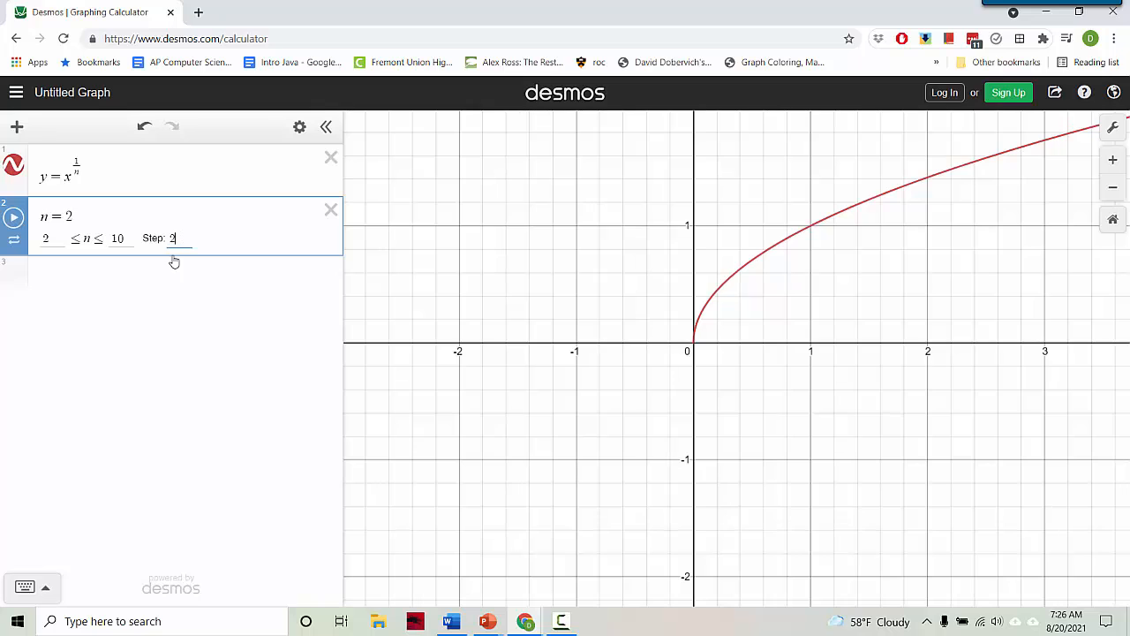
pyautogui.click(83, 270)
pyautogui.moveTo(50, 238); pyautogui.dragTo(118, 240)
pyautogui.moveTo(185, 248); pyautogui.dragTo(77, 214)
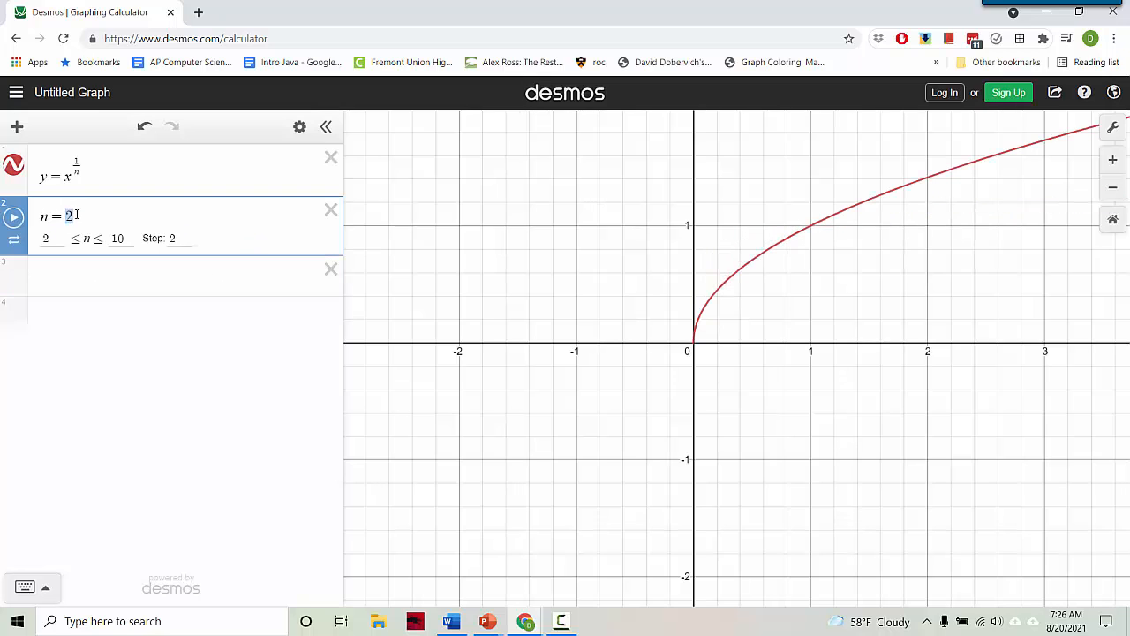
# Set n to the list [2, 4, ..., 14] and reframe the graph to see all seven root curves
pyautogui.write('[2,4,.2')
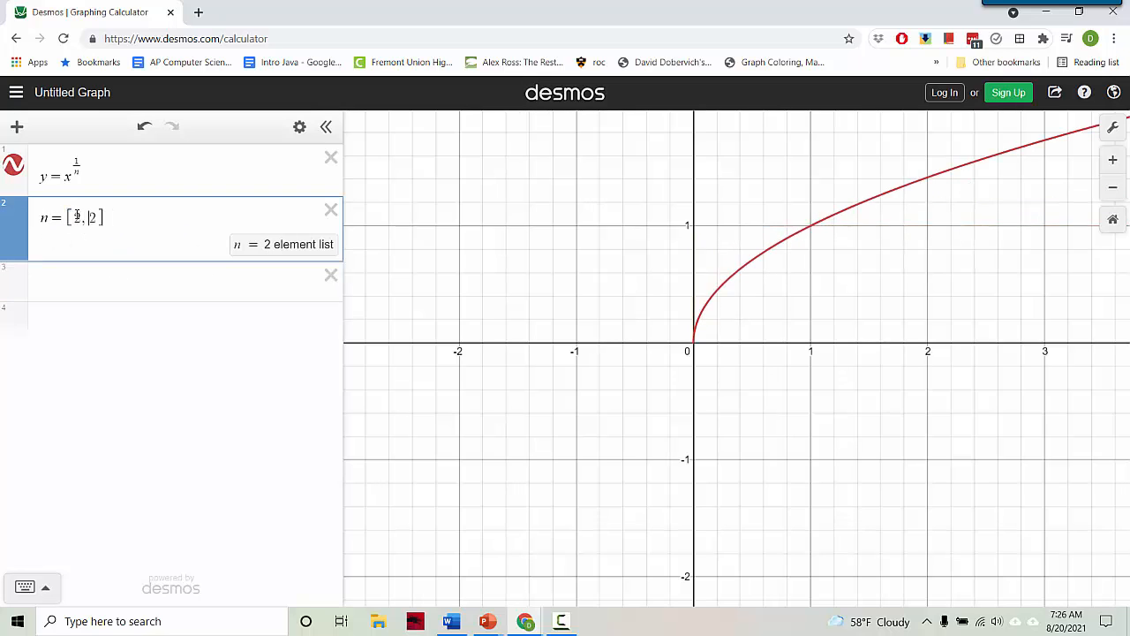
pyautogui.write('...')
pyautogui.press('Right')
pyautogui.write('0')
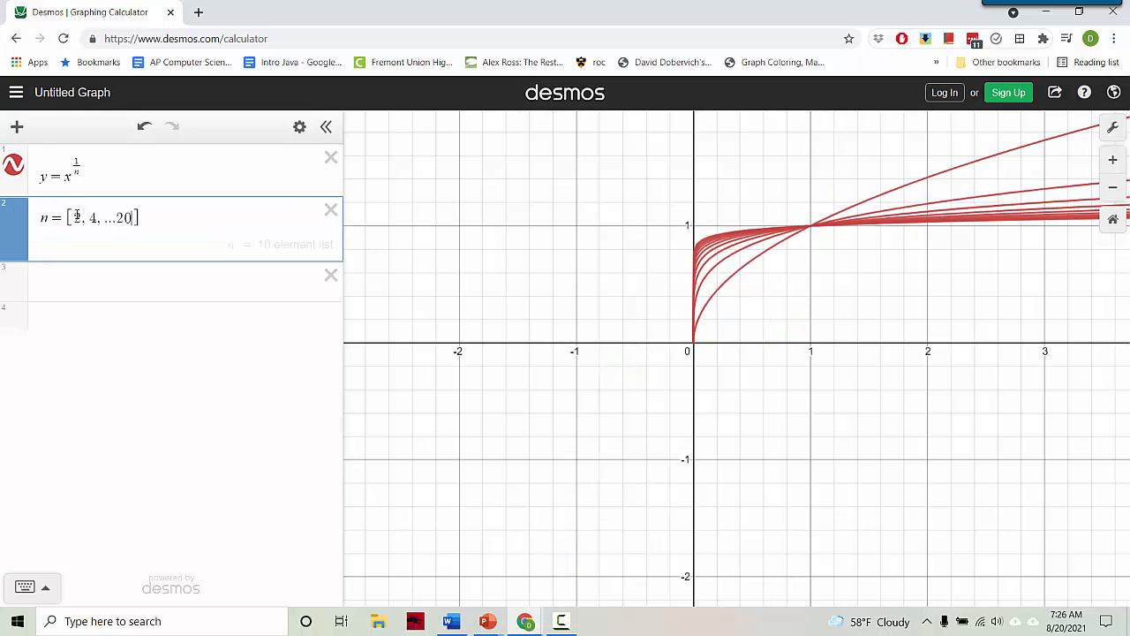
pyautogui.press('BackSpace')
pyautogui.press('BackSpace')
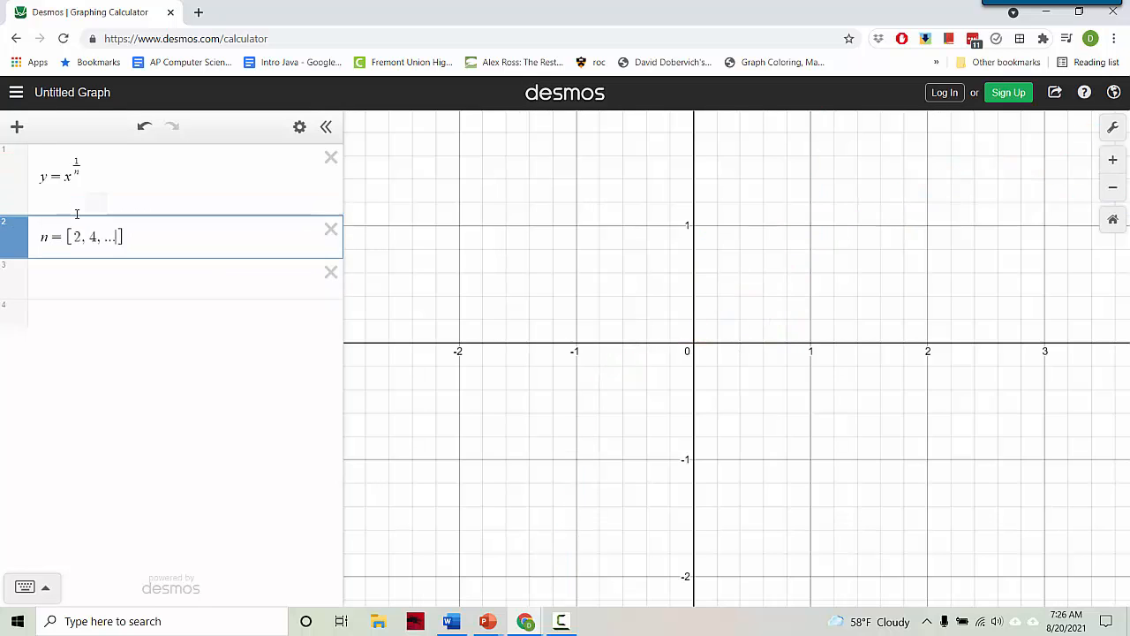
pyautogui.write('14')
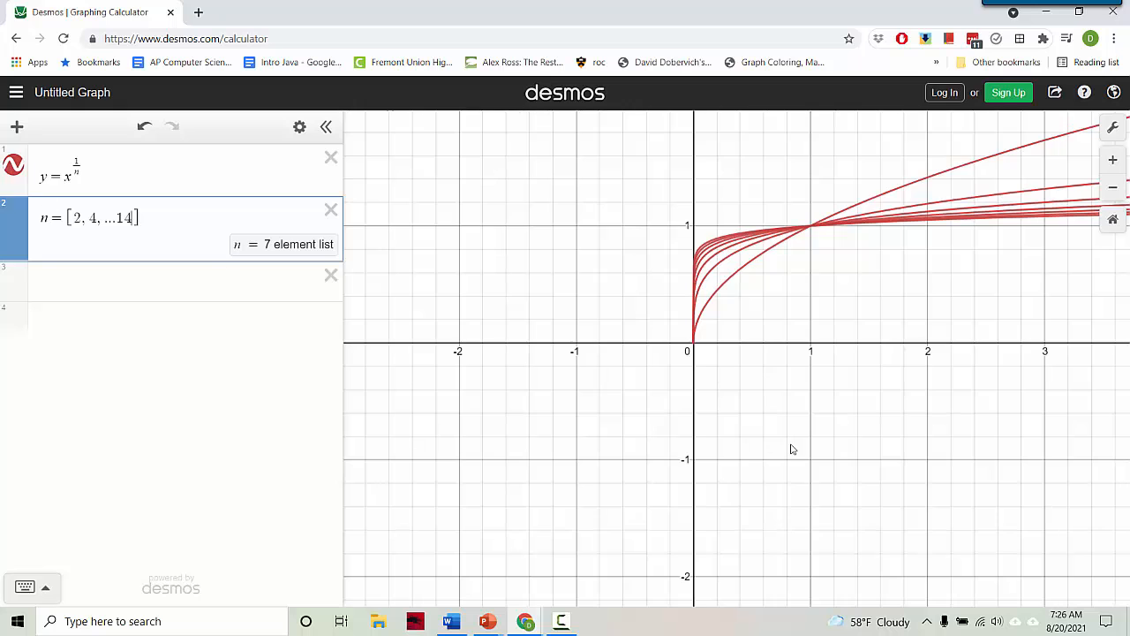
pyautogui.moveTo(789, 444); pyautogui.dragTo(676, 479)
pyautogui.scroll(-3, 741, 452)
pyautogui.moveTo(760, 451); pyautogui.dragTo(638, 389)
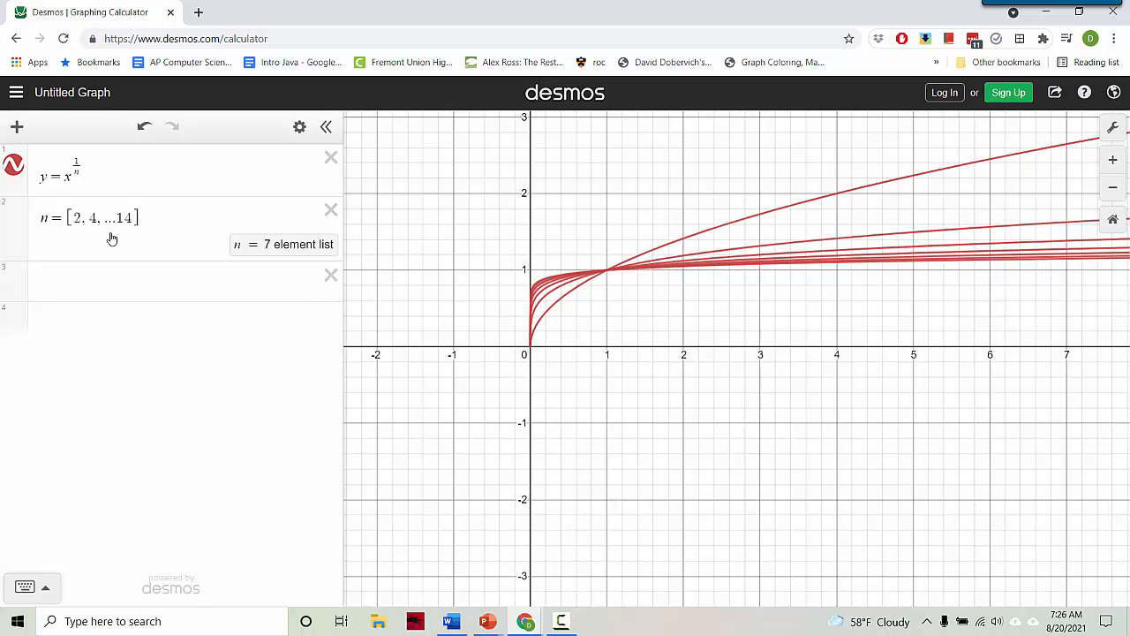
# Change the n list from [2, 4, ...14] to the odd values [3, 5, ...11]
pyautogui.click(79, 218)
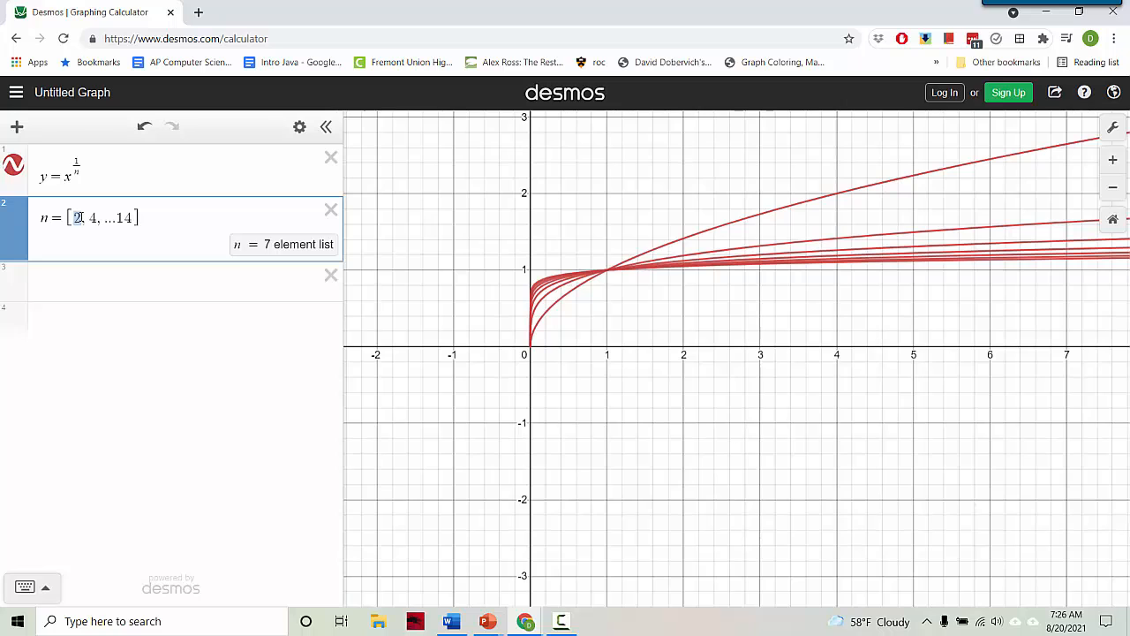
pyautogui.press('BackSpace')
pyautogui.write('1')
pyautogui.doubleClick(92, 220)
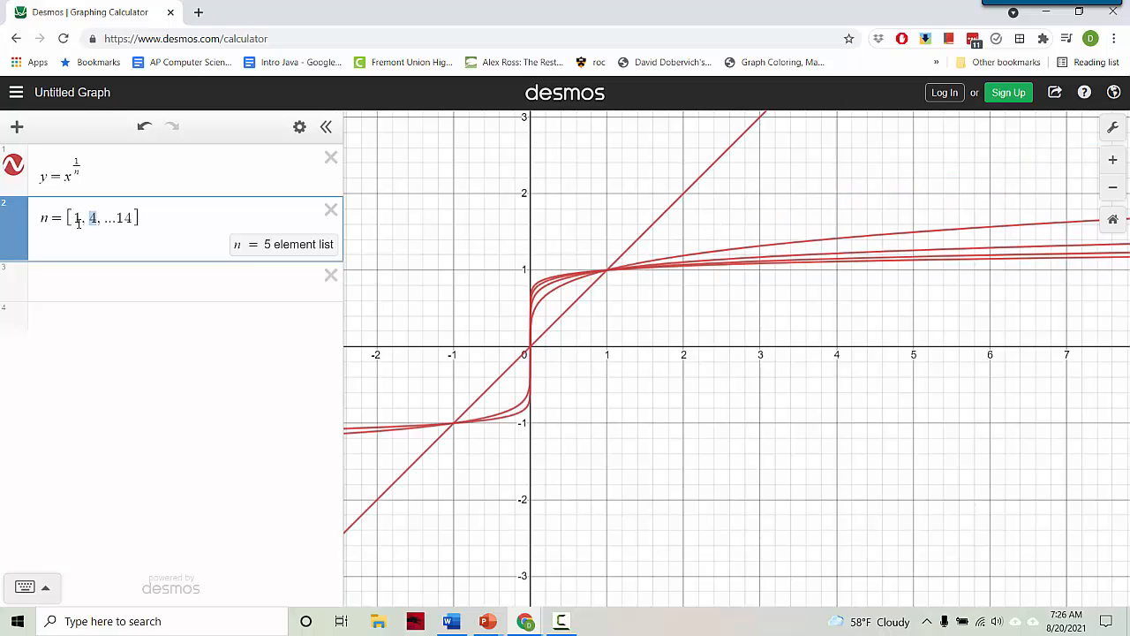
pyautogui.doubleClick(79, 221)
pyautogui.write('3, ')
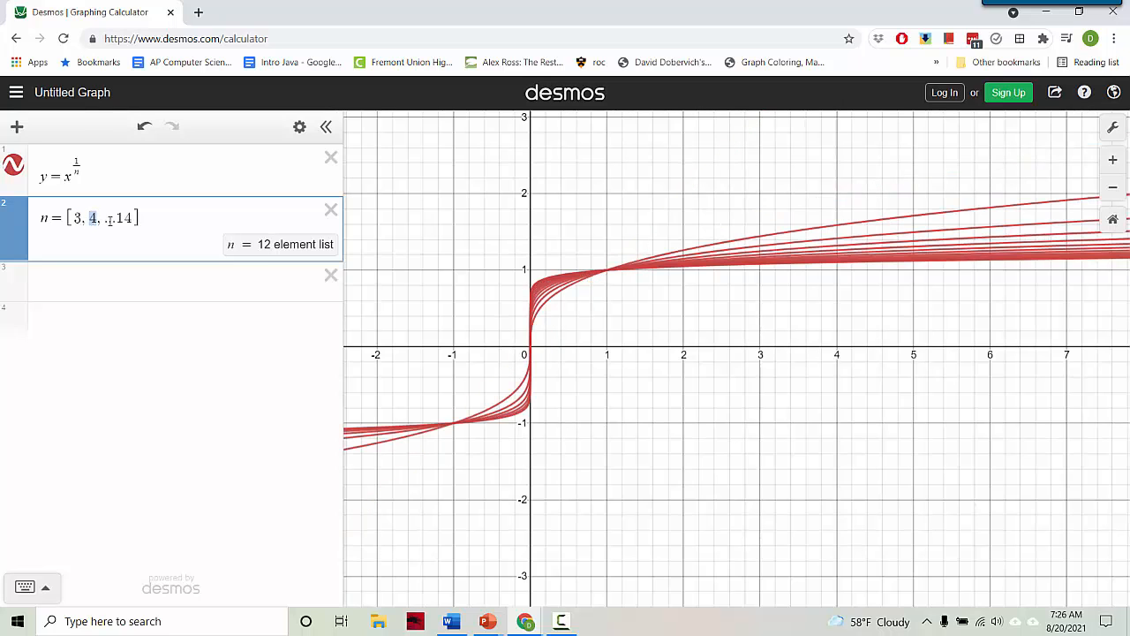
pyautogui.write('5')
pyautogui.doubleClick(122, 218)
pyautogui.write('1')
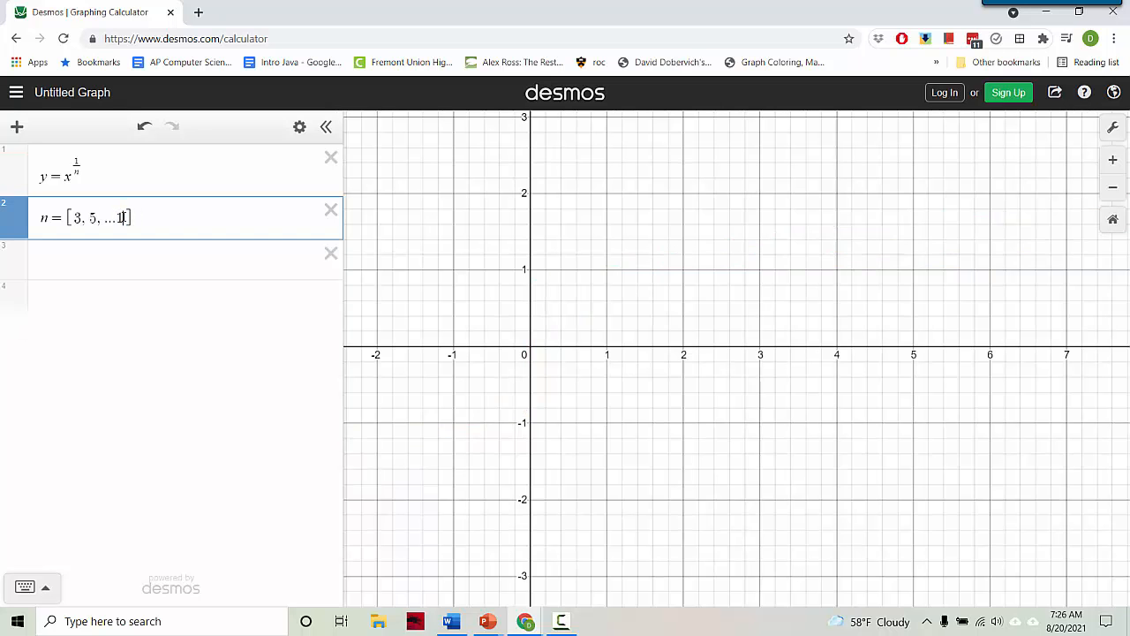
pyautogui.write('1')
# Pan and zoom around the origin to show the five curves through (-1, -1) and (1, 1)
pyautogui.moveTo(629, 447); pyautogui.dragTo(835, 440)
pyautogui.scroll(2, 828, 452)
pyautogui.scroll(1, 828, 452)
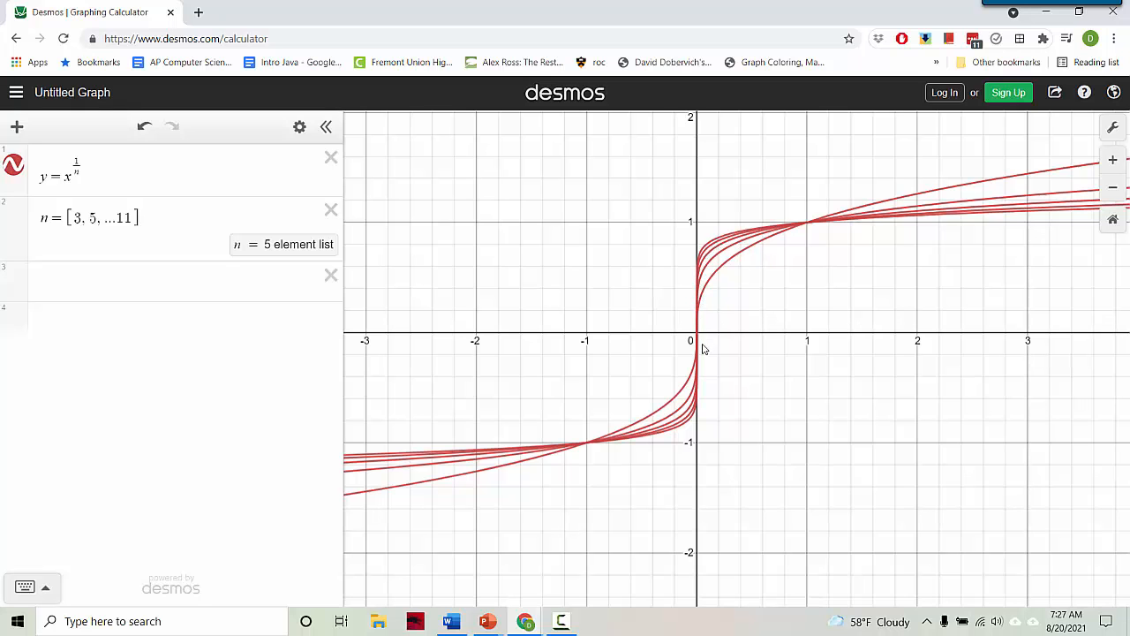
pyautogui.scroll(3, 699, 351)
pyautogui.scroll(2, 698, 357)
pyautogui.scroll(-2, 697, 357)
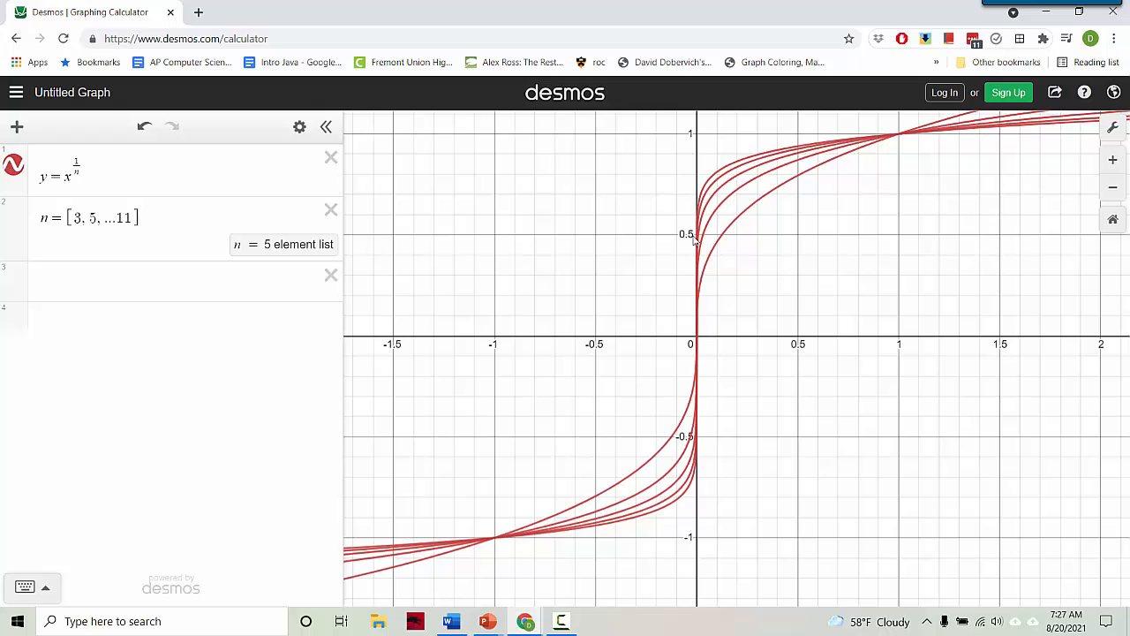
pyautogui.scroll(-2, 688, 252)
pyautogui.scroll(-1, 688, 252)
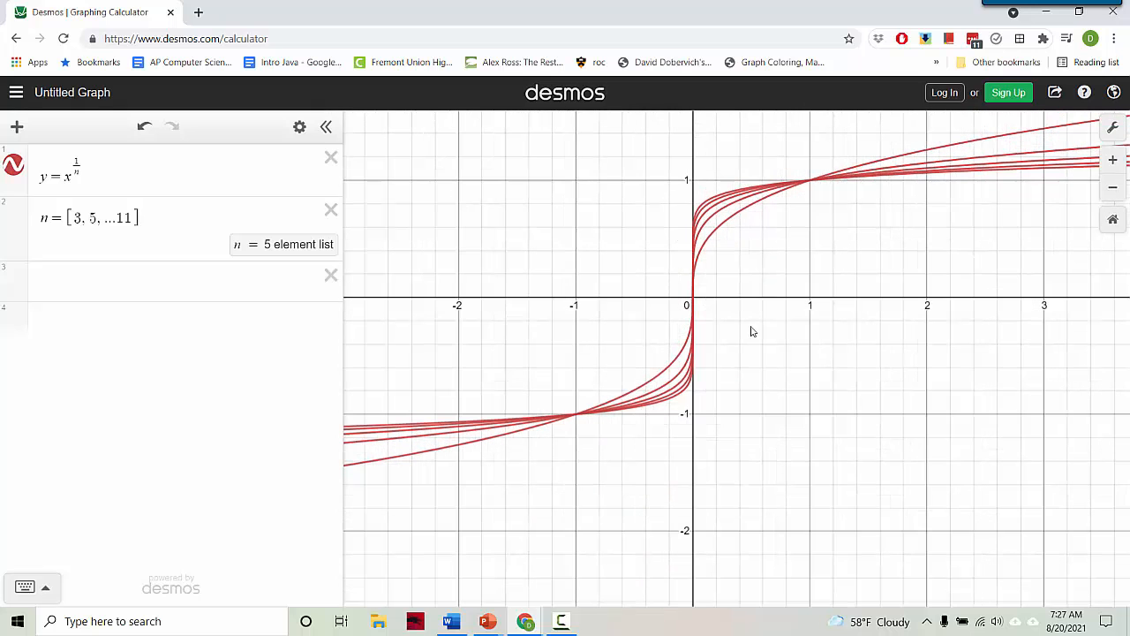
pyautogui.scroll(1, 753, 331)
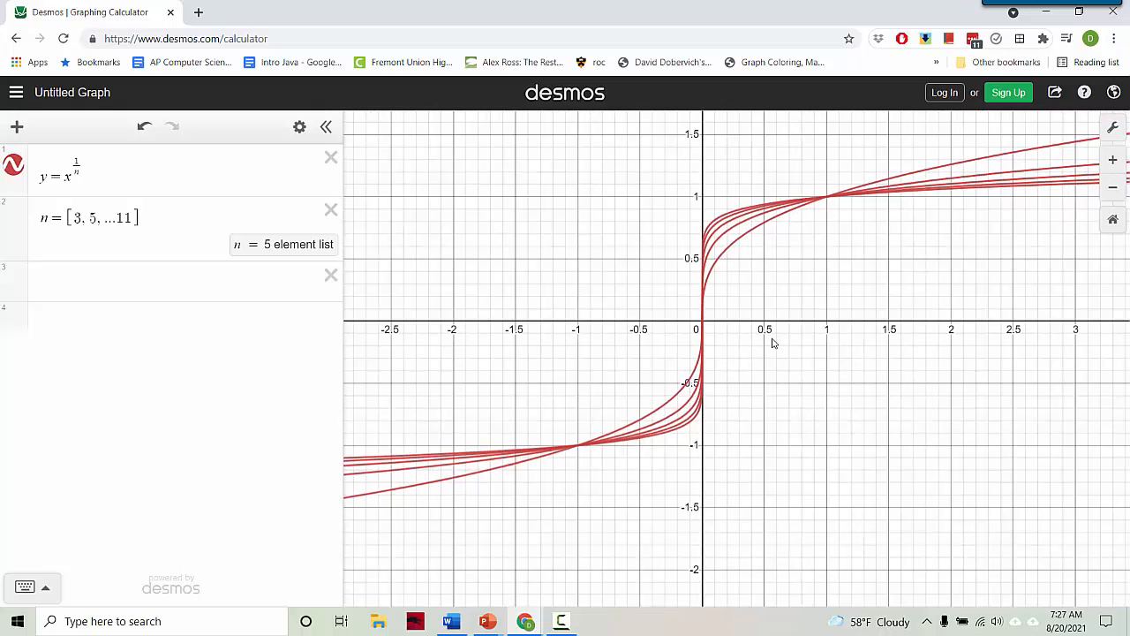